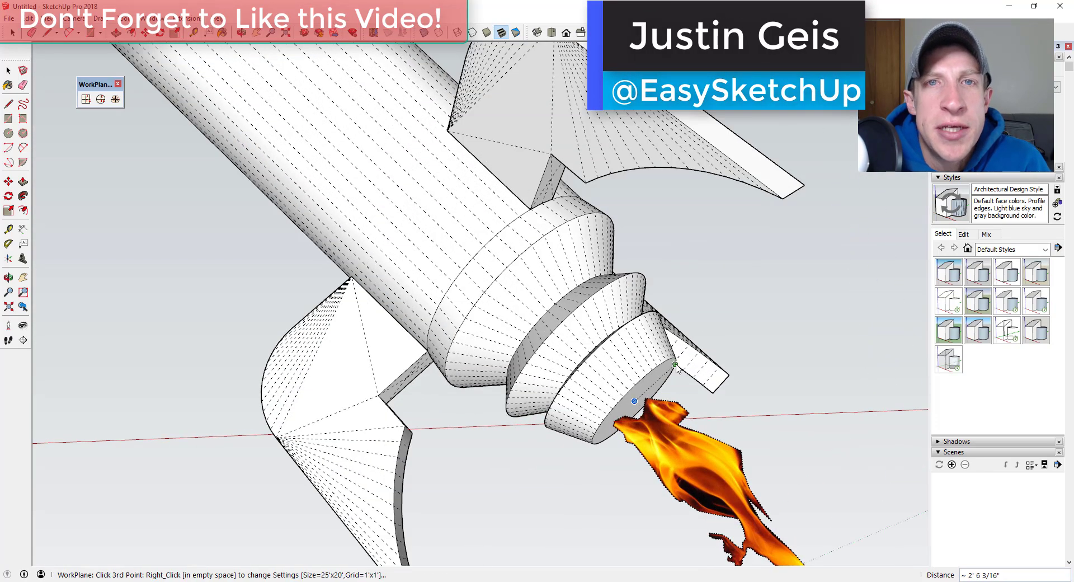
Step: Place a 25' x 20' work plane with a 1' x 1' grid lengthwise through the rocket, picking points at its nozzle end
{"action": "middle_click_drag", "start_coordinate": [636, 403], "coordinate": [631, 390]}
{"action": "left_click", "coordinate": [639, 373]}
{"action": "scroll", "coordinate": [639, 373], "scroll_direction": "down", "scroll_amount": 6}
{"action": "middle_click_drag", "start_coordinate": [677, 254], "coordinate": [722, 275]}
Step: Scale the work plane by about 3.50 along the rocket's length and widen it on both sides beyond the fins
{"action": "key", "text": "space"}
{"action": "left_click", "coordinate": [528, 211]}
{"action": "right_click", "coordinate": [528, 210]}
{"action": "mouse_move", "coordinate": [575, 445]}
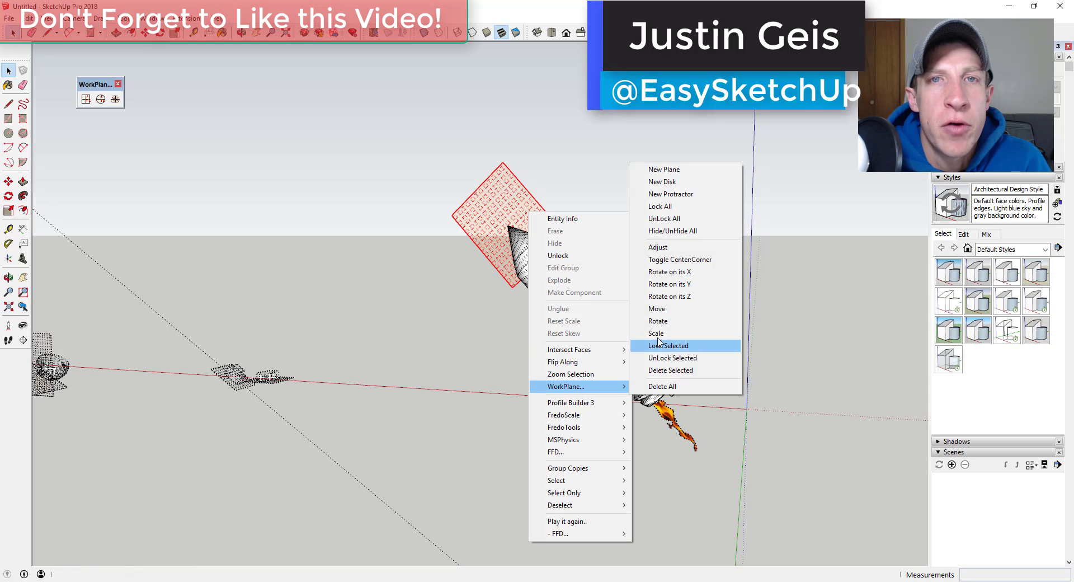
{"action": "left_click", "coordinate": [674, 347]}
{"action": "left_click_drag", "start_coordinate": [614, 331], "coordinate": [714, 453]}
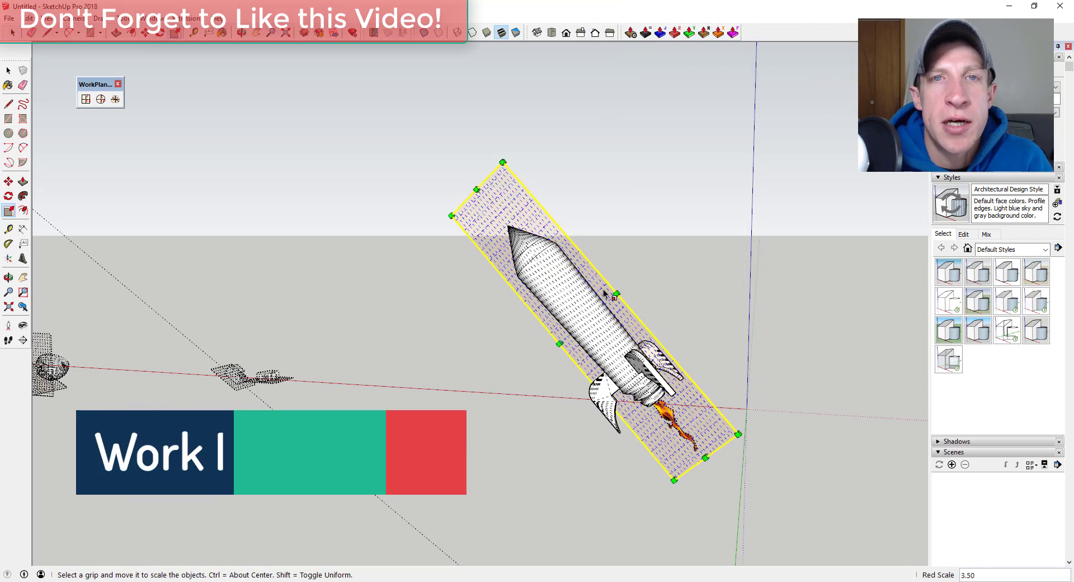
{"action": "left_click_drag", "start_coordinate": [617, 293], "coordinate": [659, 283]}
{"action": "left_click_drag", "start_coordinate": [559, 342], "coordinate": [519, 389]}
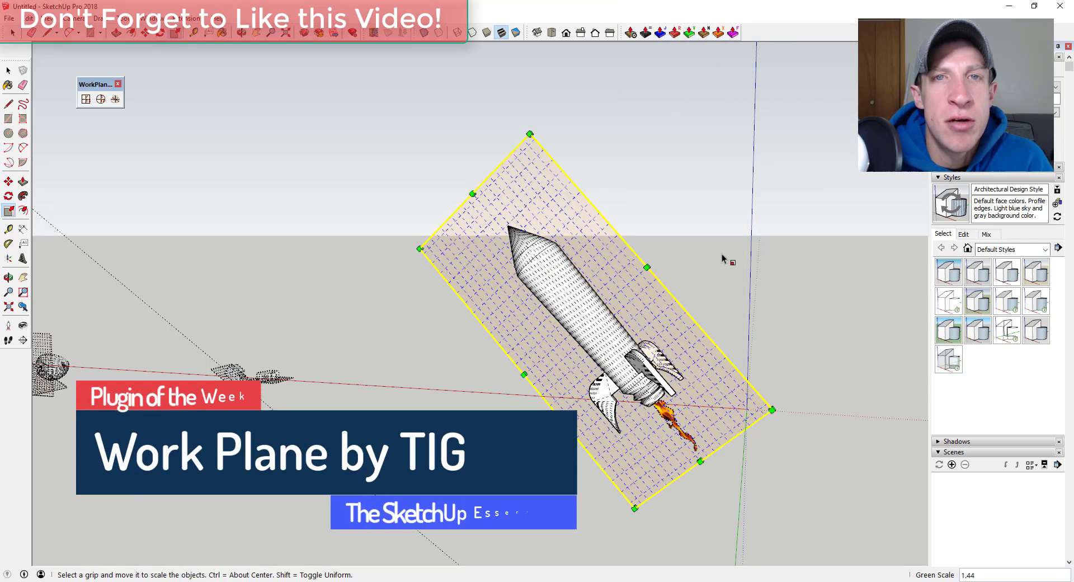
Step: Turn off the display of hidden geometry in the model
{"action": "left_click", "coordinate": [47, 19]}
{"action": "left_click", "coordinate": [83, 60]}
{"action": "middle_click_drag", "start_coordinate": [267, 243], "coordinate": [613, 313]}
{"action": "key", "text": "space"}
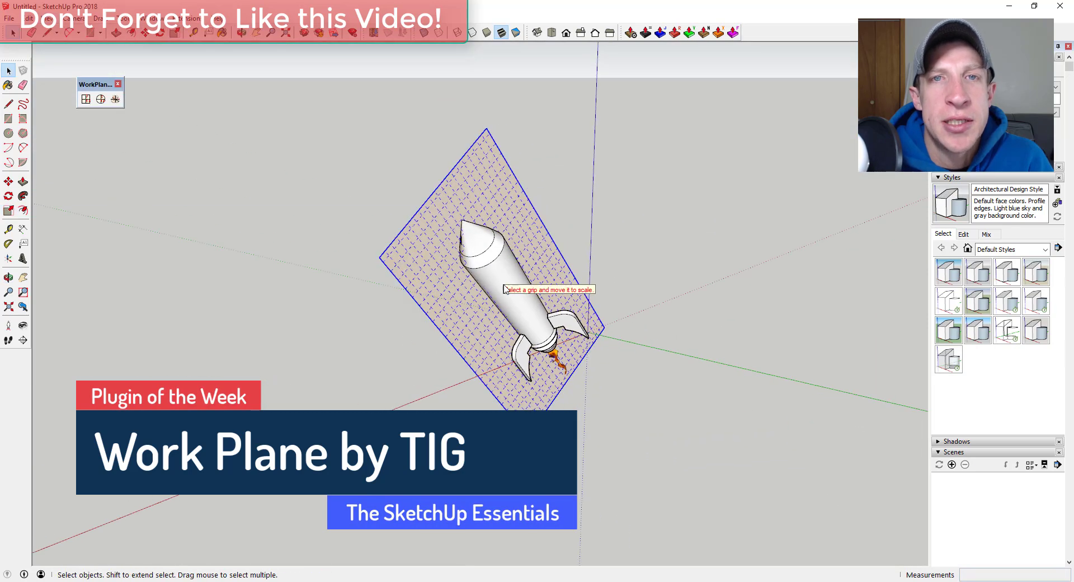
Step: Select all of the rocket's connected geometry and intersect its faces with the work plane
{"action": "scroll", "coordinate": [499, 284], "scroll_direction": "up", "scroll_amount": 3}
{"action": "triple_click", "coordinate": [495, 259]}
{"action": "right_click", "coordinate": [495, 259]}
{"action": "mouse_move", "coordinate": [538, 292]}
{"action": "left_click", "coordinate": [641, 290]}
{"action": "left_click", "coordinate": [719, 280]}
Step: Hide the work plane that cuts through the rocket
{"action": "middle_click_drag", "start_coordinate": [464, 357], "coordinate": [743, 302]}
{"action": "left_click", "coordinate": [632, 179]}
{"action": "right_click", "coordinate": [631, 178]}
{"action": "left_click", "coordinate": [680, 210]}
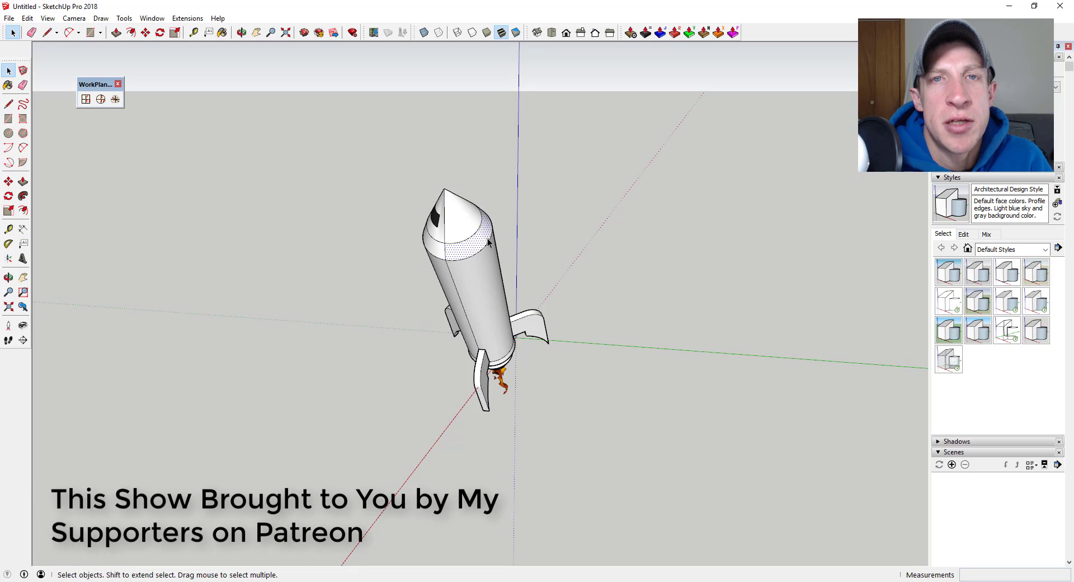
Step: Paint one half of the rocket body with Color G02 from the Colors collection
{"action": "scroll", "coordinate": [478, 229], "scroll_direction": "up", "scroll_amount": 2}
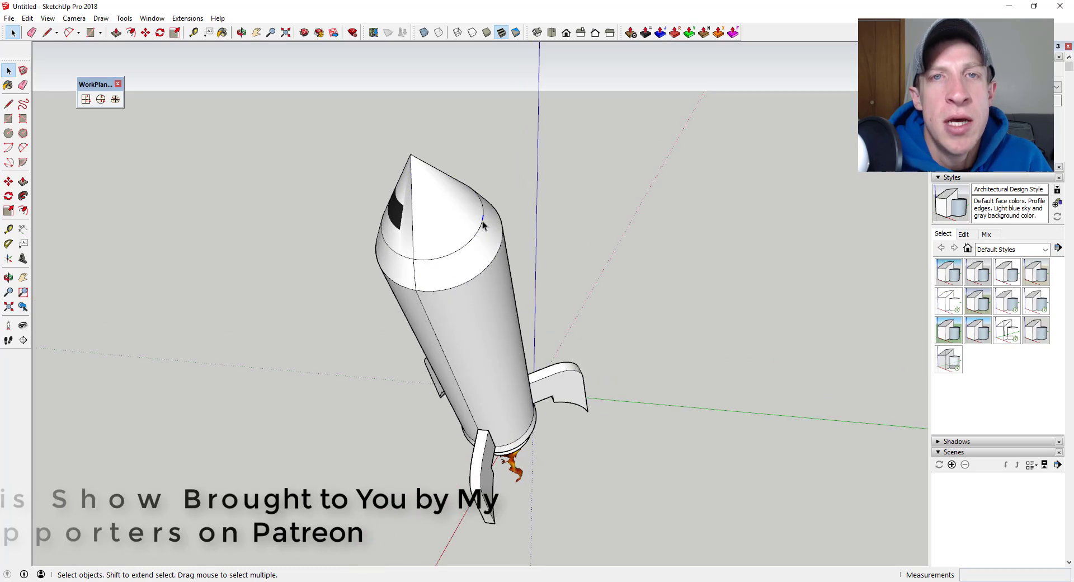
{"action": "middle_click_drag", "start_coordinate": [425, 251], "coordinate": [655, 350]}
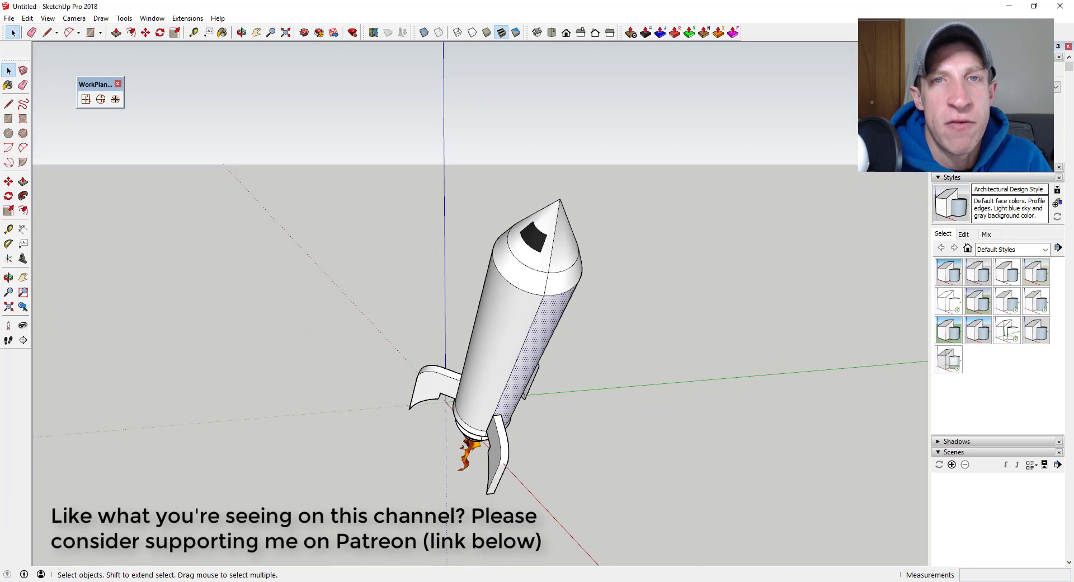
{"action": "left_click", "coordinate": [996, 240]}
{"action": "scroll", "coordinate": [1001, 268], "scroll_direction": "up", "scroll_amount": 3}
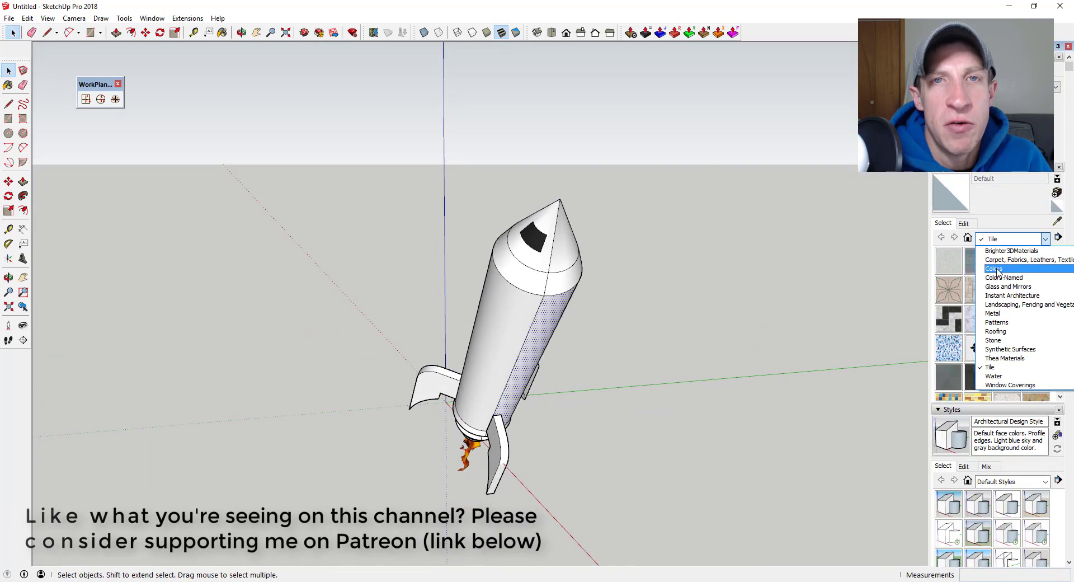
{"action": "left_click", "coordinate": [1001, 266]}
{"action": "left_click", "coordinate": [977, 342]}
{"action": "left_click", "coordinate": [488, 305]}
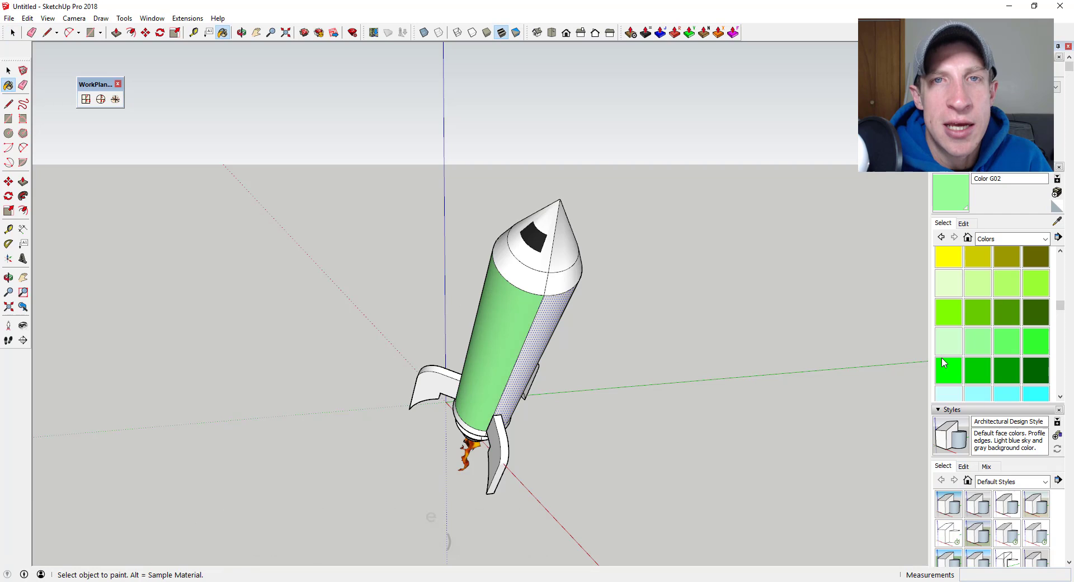
Step: Paint the faces on the other half of the rocket, including the nose, with Color H02
{"action": "left_click", "coordinate": [973, 394]}
{"action": "left_click", "coordinate": [551, 313]}
{"action": "mouse_move", "coordinate": [553, 312]}
{"action": "middle_mouse_down"}
{"action": "mouse_move", "coordinate": [373, 353]}
{"action": "mouse_move", "coordinate": [436, 313]}
{"action": "mouse_move", "coordinate": [811, 293]}
{"action": "middle_mouse_up"}
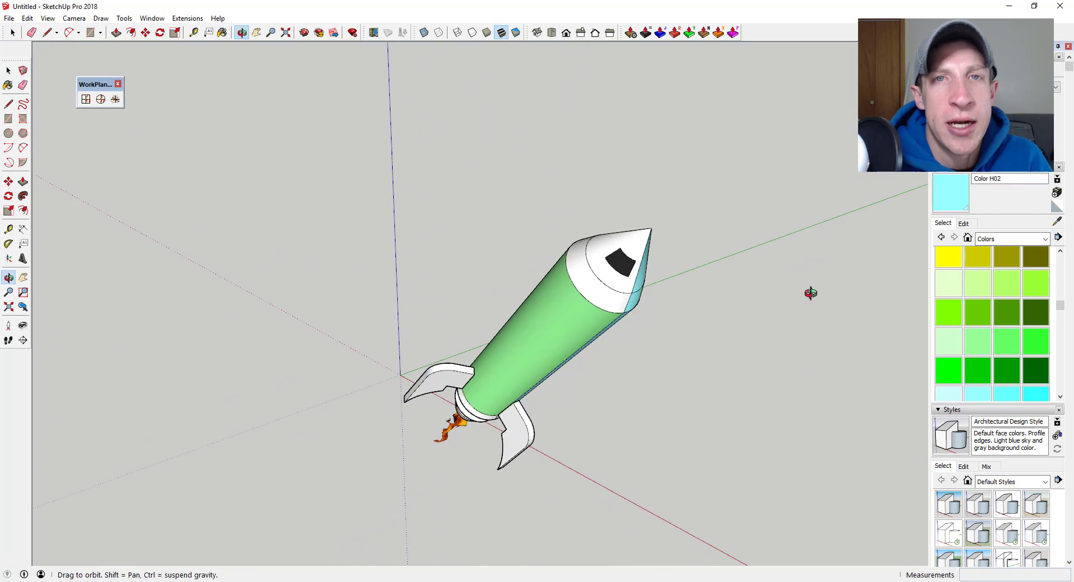
{"action": "left_click", "coordinate": [601, 336], "text": "alt"}
{"action": "left_click", "coordinate": [643, 263]}
{"action": "mouse_move", "coordinate": [700, 287]}
{"action": "middle_mouse_down"}
{"action": "mouse_move", "coordinate": [161, 312]}
{"action": "mouse_move", "coordinate": [700, 360]}
{"action": "middle_mouse_up"}
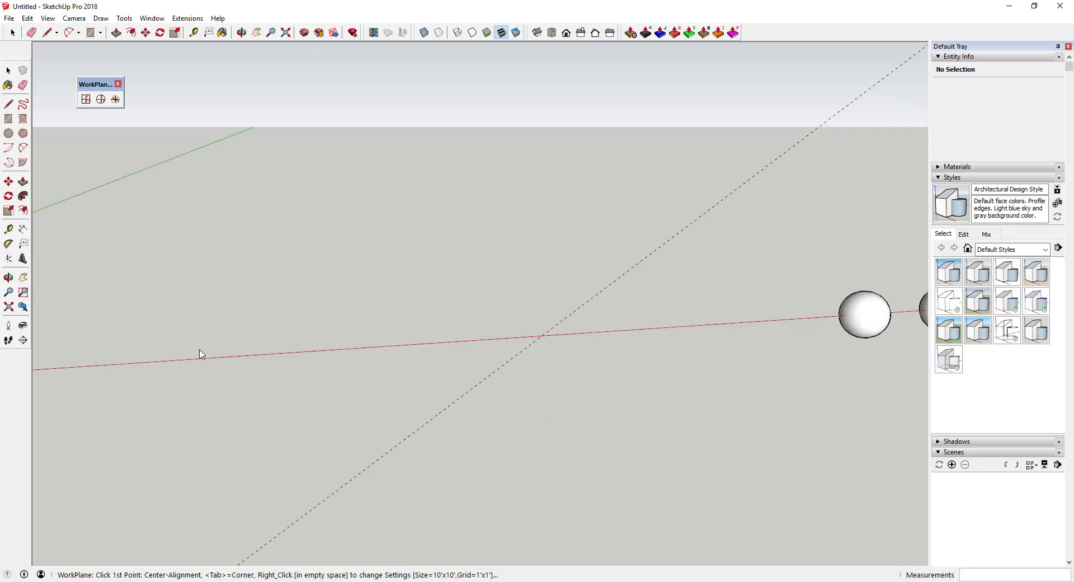
Step: Create a 10' x 10' work plane with a 1' x 1' grid centred on the red axis, tilted by three picked points
{"action": "left_click", "coordinate": [209, 358]}
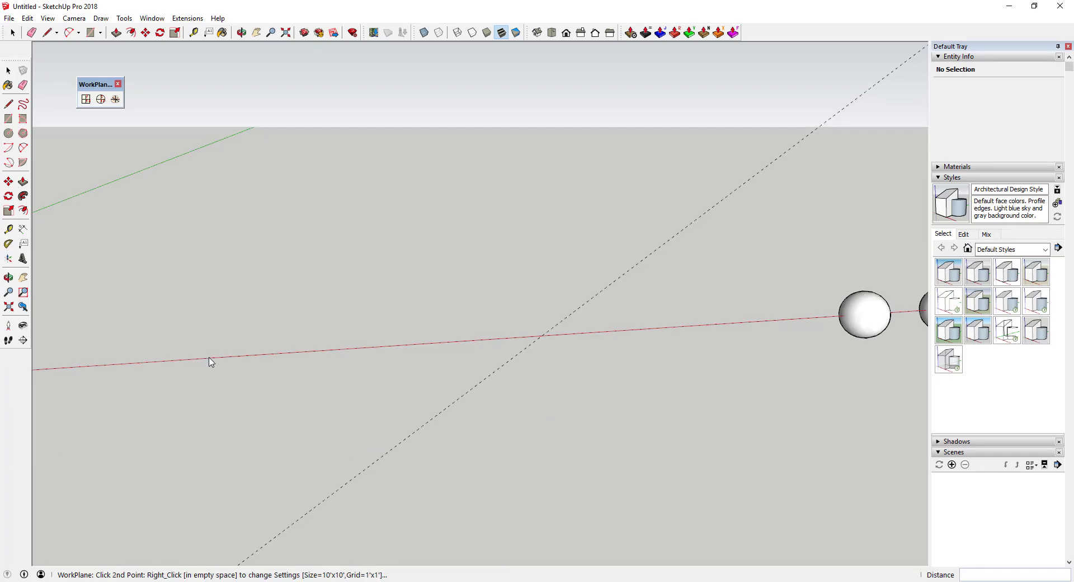
{"action": "left_click", "coordinate": [224, 269]}
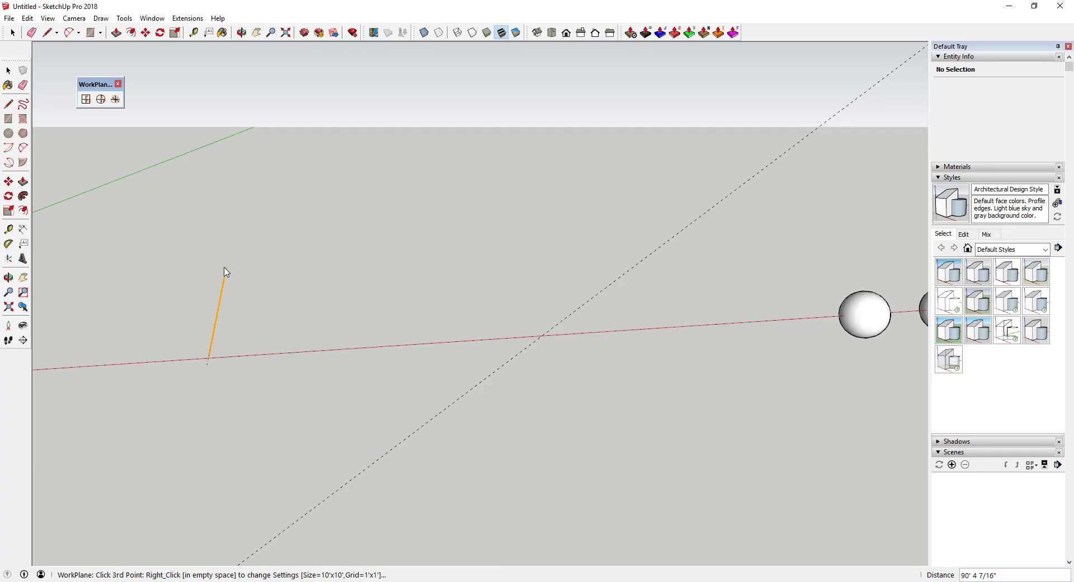
{"action": "left_click", "coordinate": [352, 285]}
{"action": "middle_click_drag", "start_coordinate": [354, 285], "coordinate": [350, 343]}
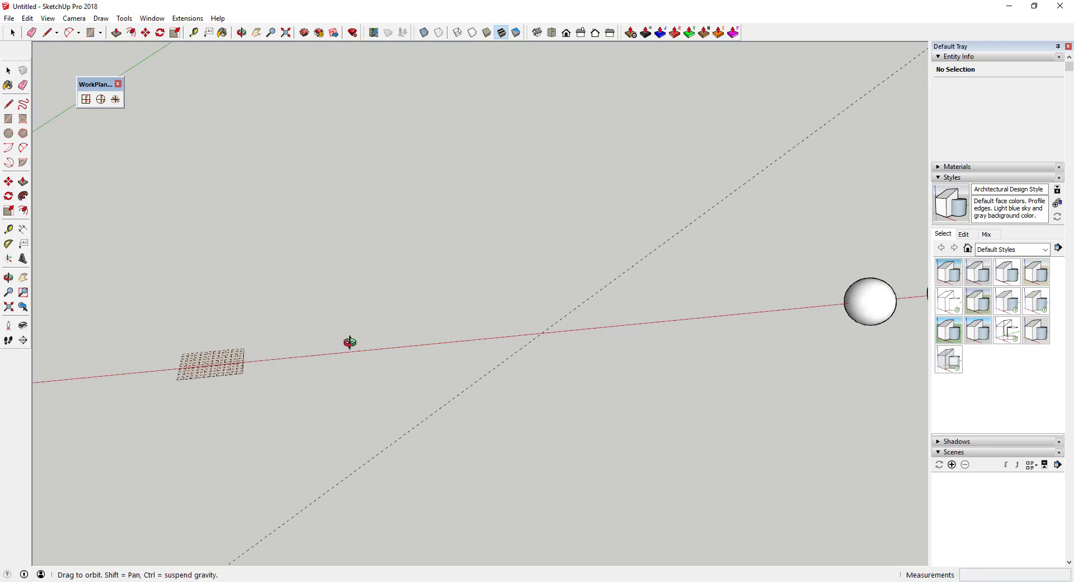
{"action": "scroll", "coordinate": [221, 359], "scroll_direction": "up", "scroll_amount": 5}
{"action": "scroll", "coordinate": [196, 344], "scroll_direction": "up", "scroll_amount": 2}
{"action": "scroll", "coordinate": [318, 316], "scroll_direction": "down", "scroll_amount": 2}
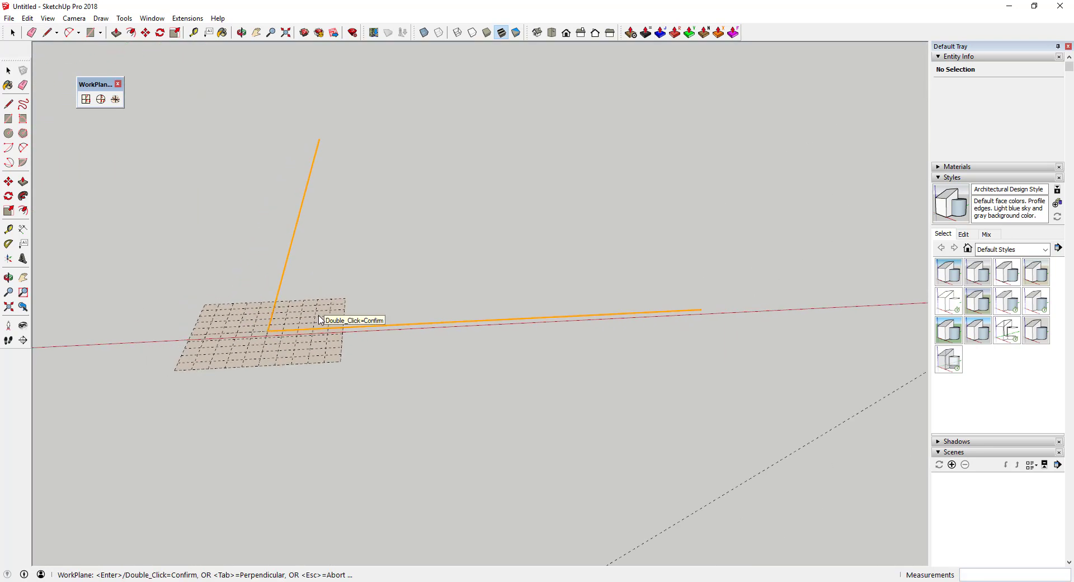
{"action": "double_click", "coordinate": [318, 319]}
Step: Draw a closed, irregular seven-sided outline with a notch on the work plane using the Line tool
{"action": "scroll", "coordinate": [449, 269], "scroll_direction": "down", "scroll_amount": 3}
{"action": "scroll", "coordinate": [297, 324], "scroll_direction": "up", "scroll_amount": 5}
{"action": "middle_click_drag", "start_coordinate": [374, 301], "coordinate": [374, 327]}
{"action": "key", "text": "space"}
{"action": "key", "text": "l"}
{"action": "scroll", "coordinate": [371, 257], "scroll_direction": "up", "scroll_amount": 3}
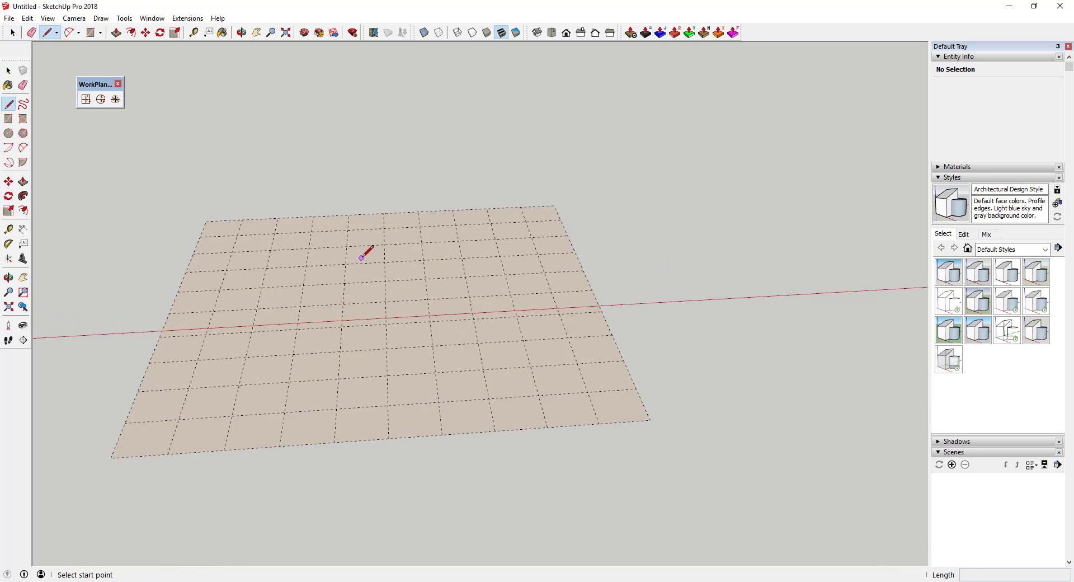
{"action": "left_click", "coordinate": [356, 274]}
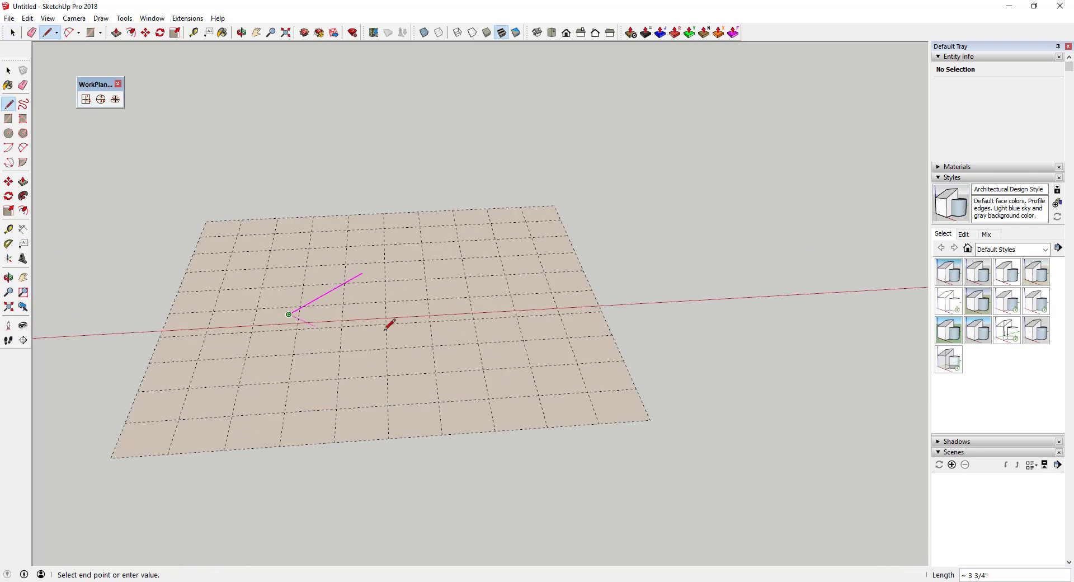
{"action": "left_click", "coordinate": [401, 343]}
{"action": "left_click", "coordinate": [347, 401]}
{"action": "left_click", "coordinate": [478, 399]}
{"action": "left_click", "coordinate": [517, 274]}
{"action": "left_click", "coordinate": [415, 234]}
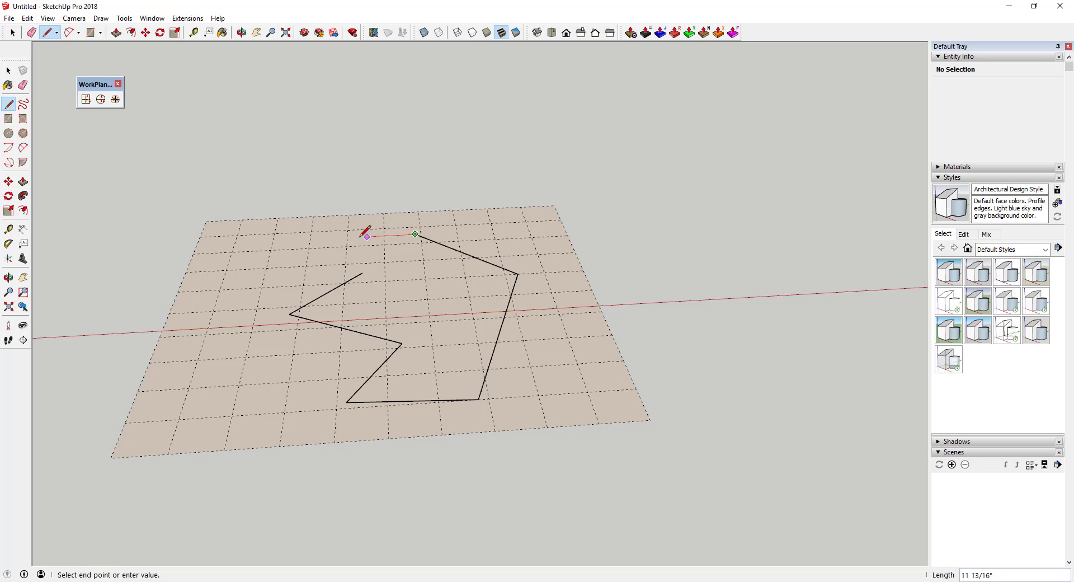
{"action": "left_click", "coordinate": [362, 273]}
Step: Push/Pull the seven-sided face upward into a solid block above the work plane
{"action": "key", "text": "space"}
{"action": "left_click", "coordinate": [443, 318]}
{"action": "middle_click_drag", "start_coordinate": [444, 318], "coordinate": [371, 278]}
{"action": "key", "text": "p"}
{"action": "left_click", "coordinate": [403, 294]}
{"action": "left_click_drag", "start_coordinate": [403, 299], "coordinate": [400, 227]}
{"action": "middle_click_drag", "start_coordinate": [400, 228], "coordinate": [454, 272]}
{"action": "key", "text": "space"}
Step: Create a sloped 10' x 10' work plane with a 1' x 1' grid where the guide crosses the red axis, aligned along the guide
{"action": "scroll", "coordinate": [449, 260], "scroll_direction": "down", "scroll_amount": 2}
{"action": "scroll", "coordinate": [246, 268], "scroll_direction": "down", "scroll_amount": 6}
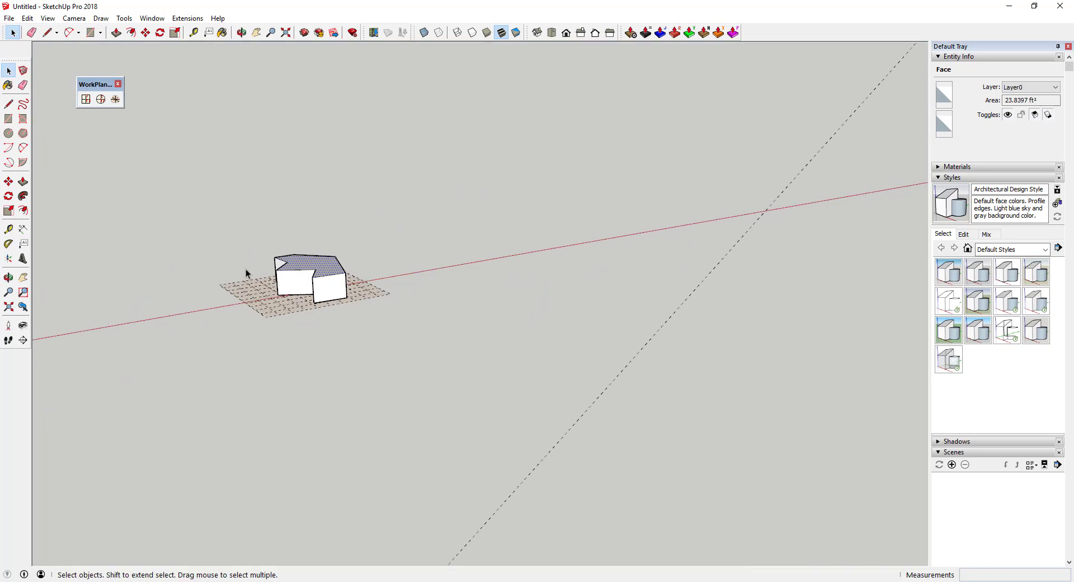
{"action": "scroll", "coordinate": [593, 167], "scroll_direction": "up", "scroll_amount": 2}
{"action": "middle_click_drag", "start_coordinate": [592, 167], "coordinate": [549, 205]}
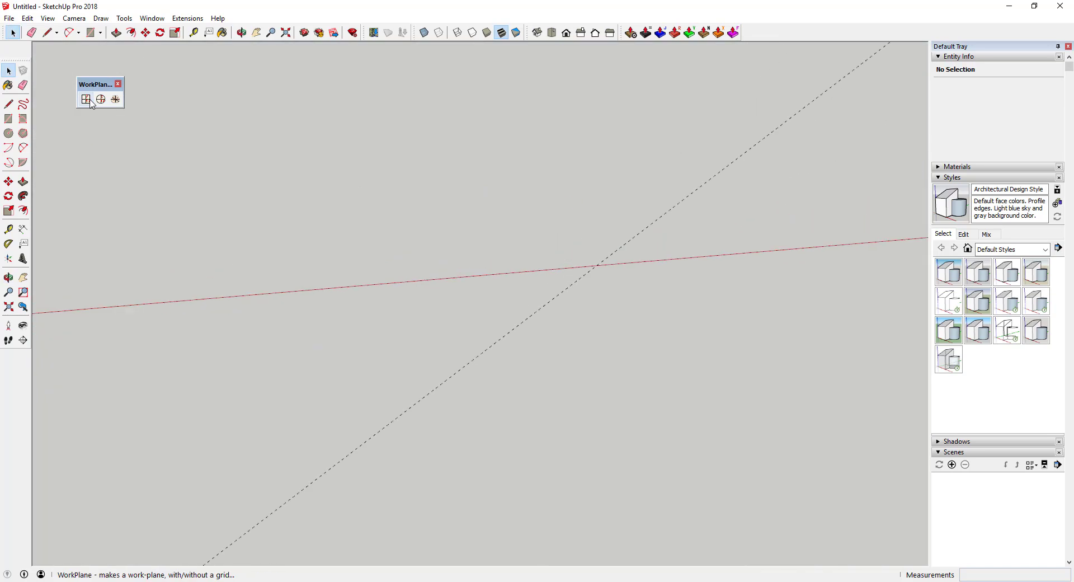
{"action": "left_click", "coordinate": [86, 100]}
{"action": "key", "text": "w"}
{"action": "left_click", "coordinate": [595, 266]}
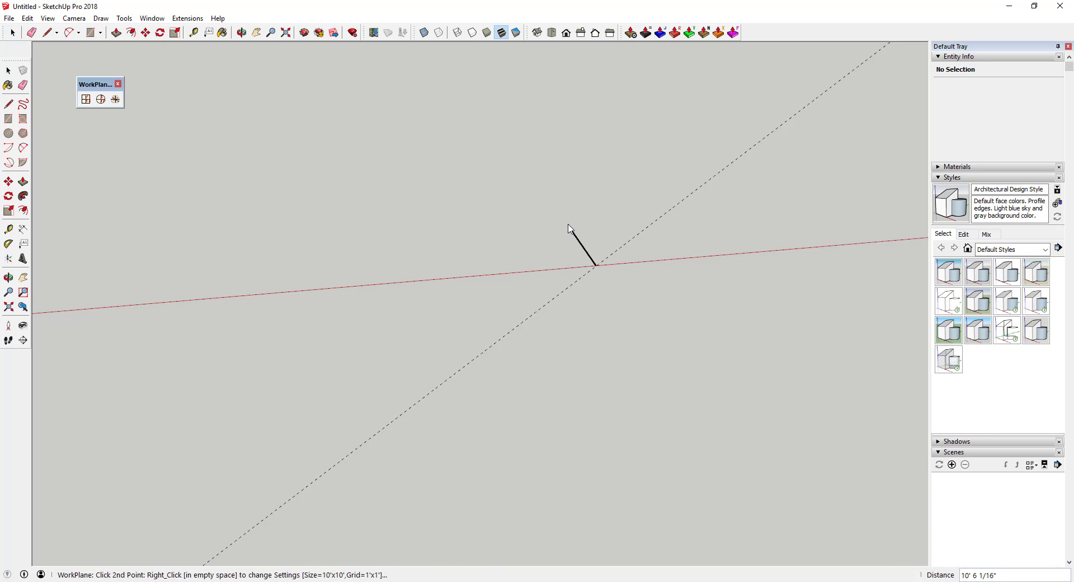
{"action": "left_click", "coordinate": [524, 218]}
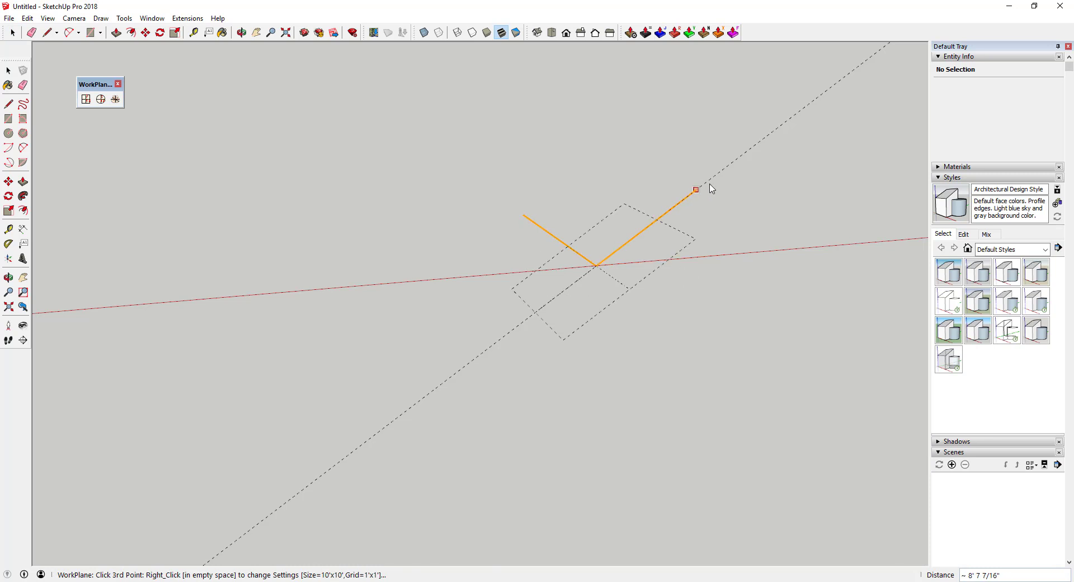
{"action": "left_click", "coordinate": [732, 166]}
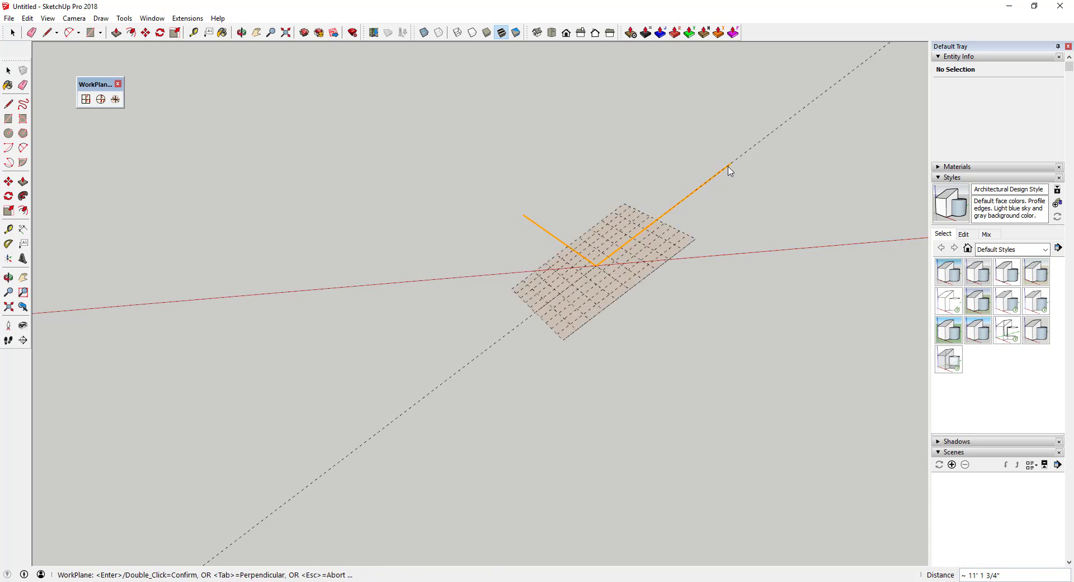
{"action": "double_click", "coordinate": [730, 169]}
Step: Draw a 4' wide rectangle on the sloped work plane's grid using the Line tool
{"action": "middle_click_drag", "start_coordinate": [660, 218], "coordinate": [593, 234]}
{"action": "scroll", "coordinate": [593, 230], "scroll_direction": "up", "scroll_amount": 3}
{"action": "key", "text": "l"}
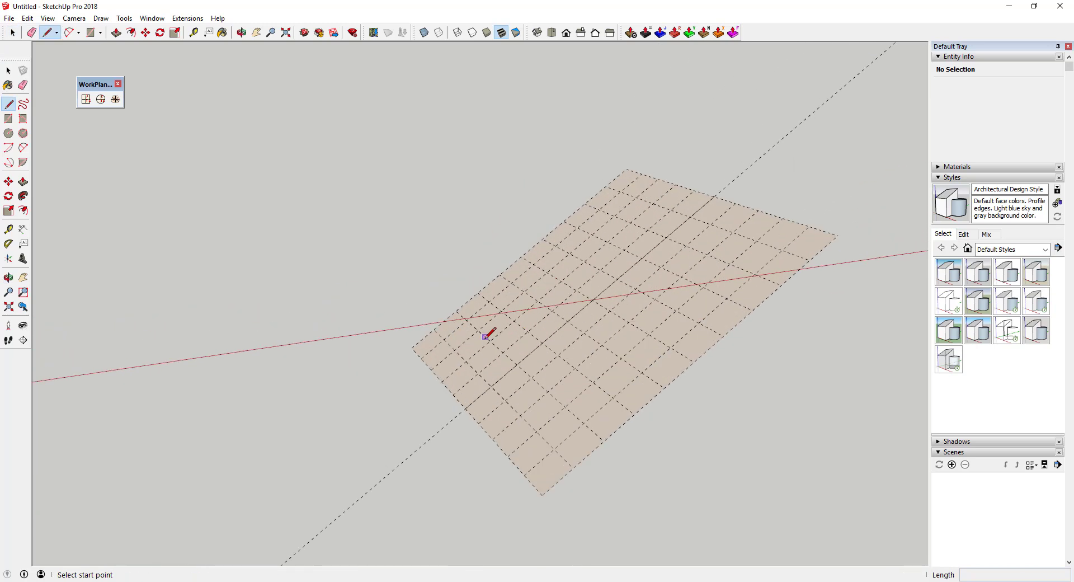
{"action": "left_click", "coordinate": [485, 336]}
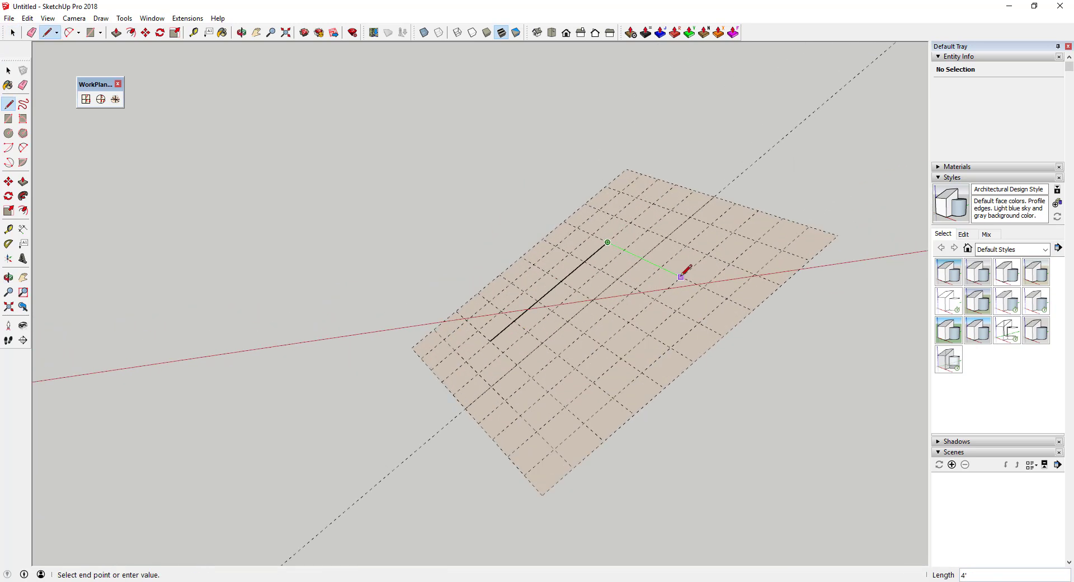
{"action": "left_click", "coordinate": [547, 391]}
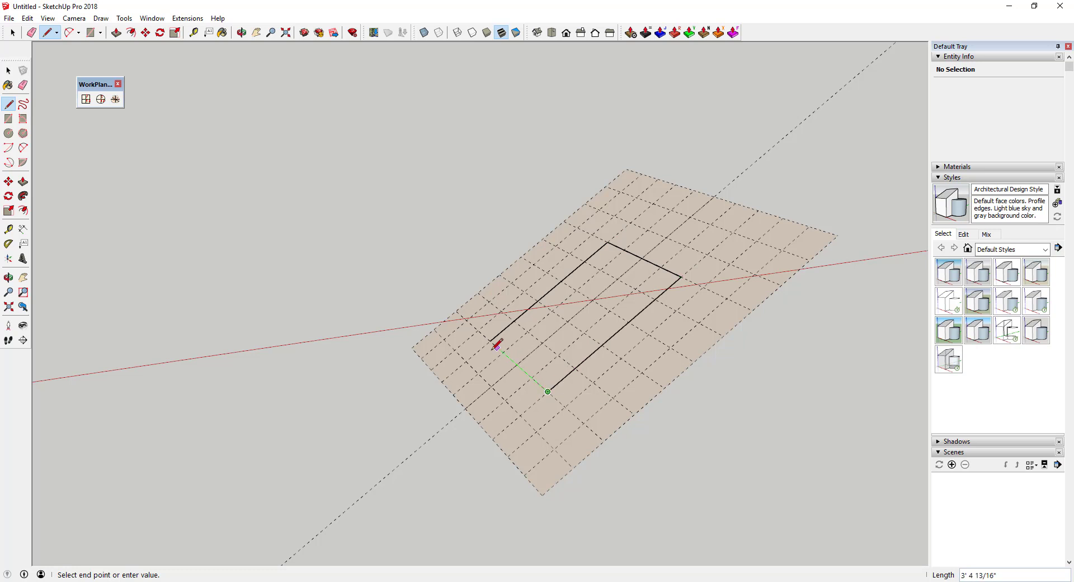
{"action": "left_click", "coordinate": [489, 339]}
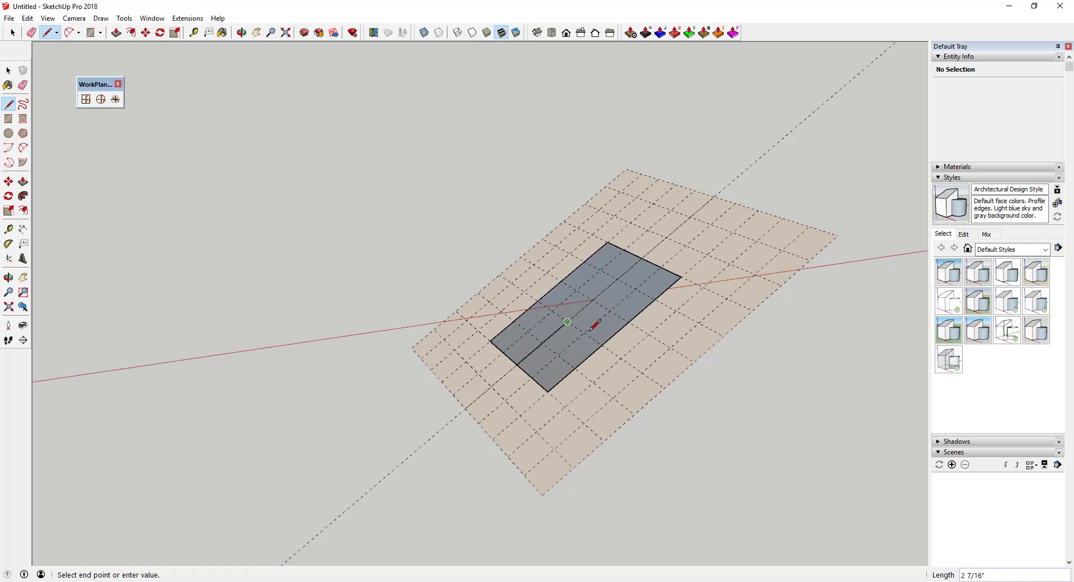
Step: Push/Pull the large face out from the sloped work plane and raise the smaller corner face about 1' 5"
{"action": "key", "text": "space"}
{"action": "key", "text": "p"}
{"action": "left_click", "coordinate": [606, 309]}
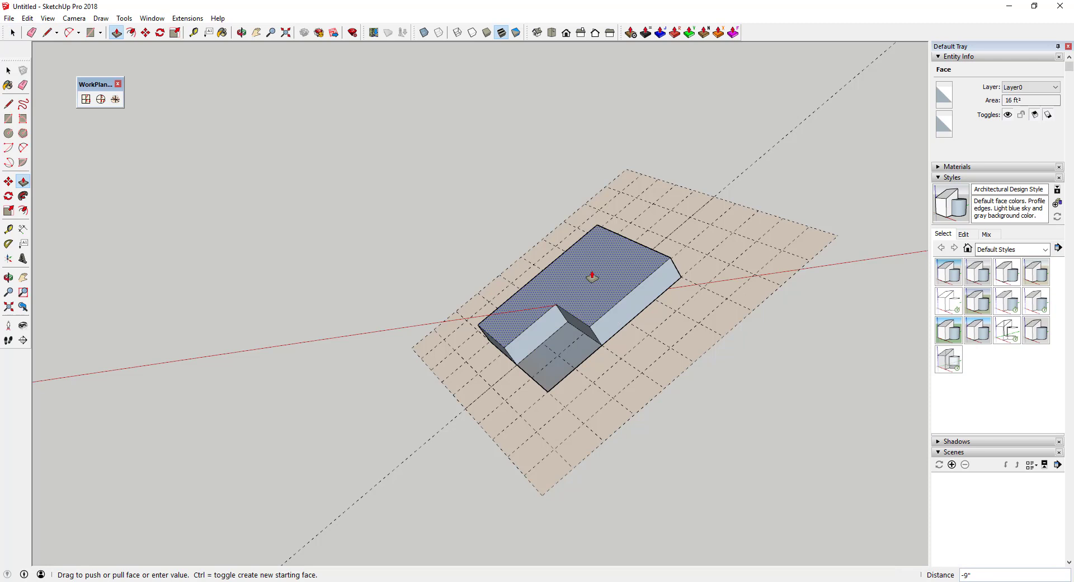
{"action": "left_click", "coordinate": [571, 235]}
{"action": "left_click", "coordinate": [551, 385]}
{"action": "left_click", "coordinate": [545, 327]}
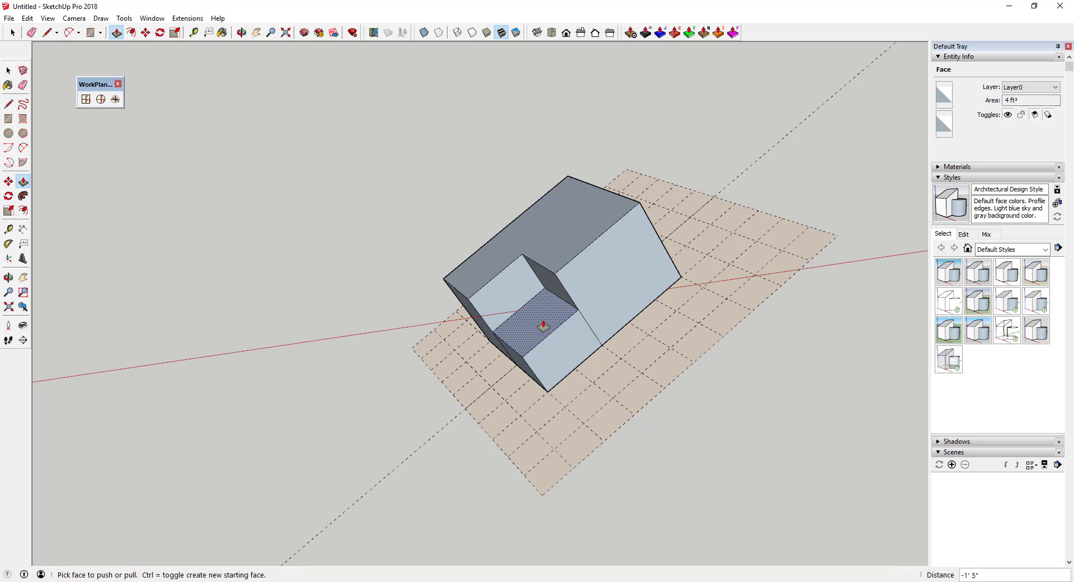
{"action": "key", "text": "o"}
{"action": "left_click_drag", "start_coordinate": [638, 317], "coordinate": [643, 273]}
{"action": "key", "text": "space"}
{"action": "scroll", "coordinate": [723, 274], "scroll_direction": "up", "scroll_amount": 2}
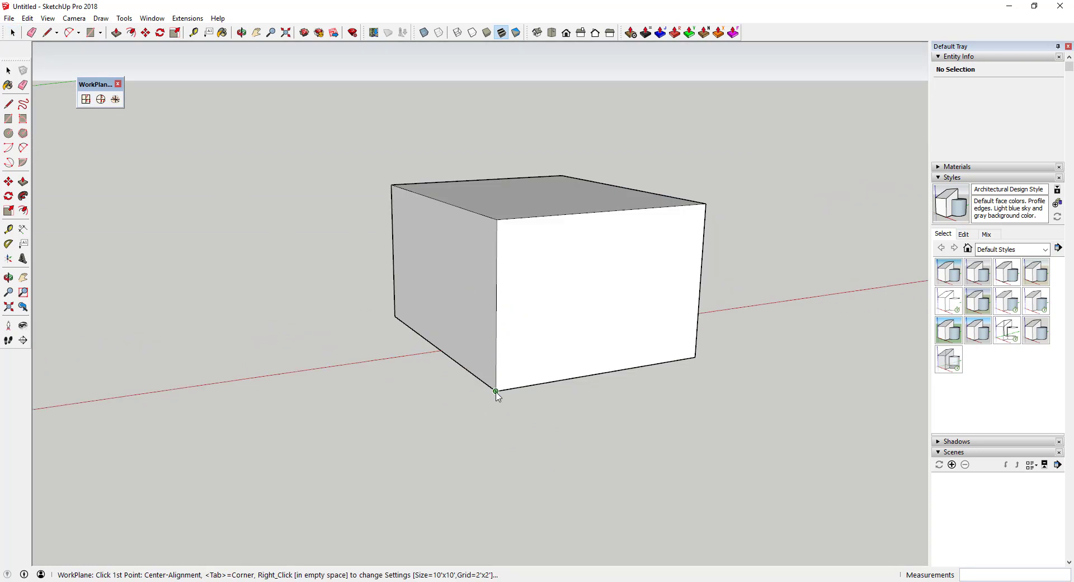
Step: Place a 10' x 10' work plane with a 2' x 2' grid on the box's lower front corner, planar with its white face
{"action": "left_click", "coordinate": [496, 391]}
{"action": "left_click", "coordinate": [497, 220]}
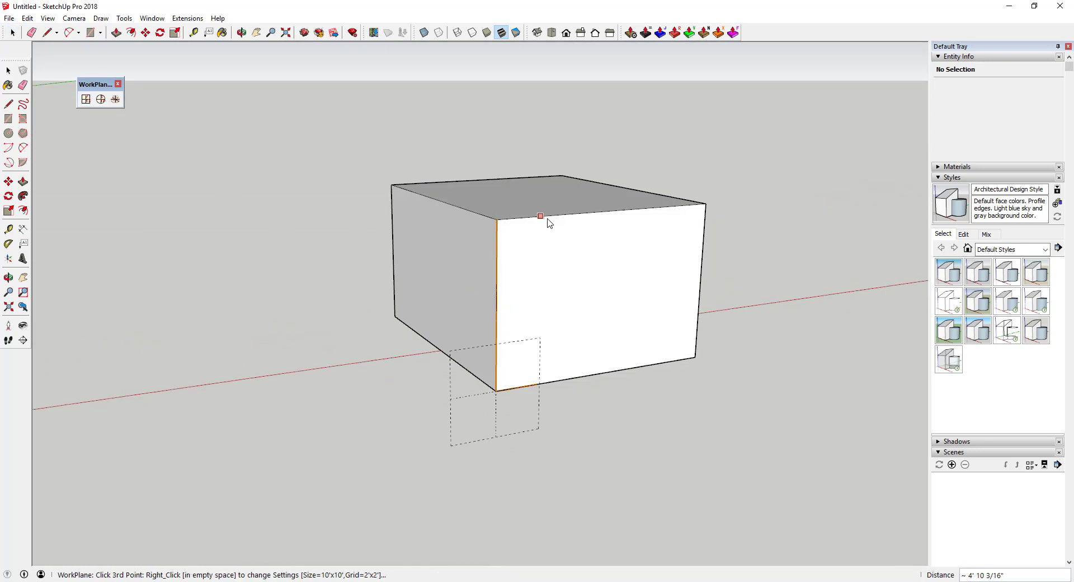
{"action": "left_click", "coordinate": [554, 215]}
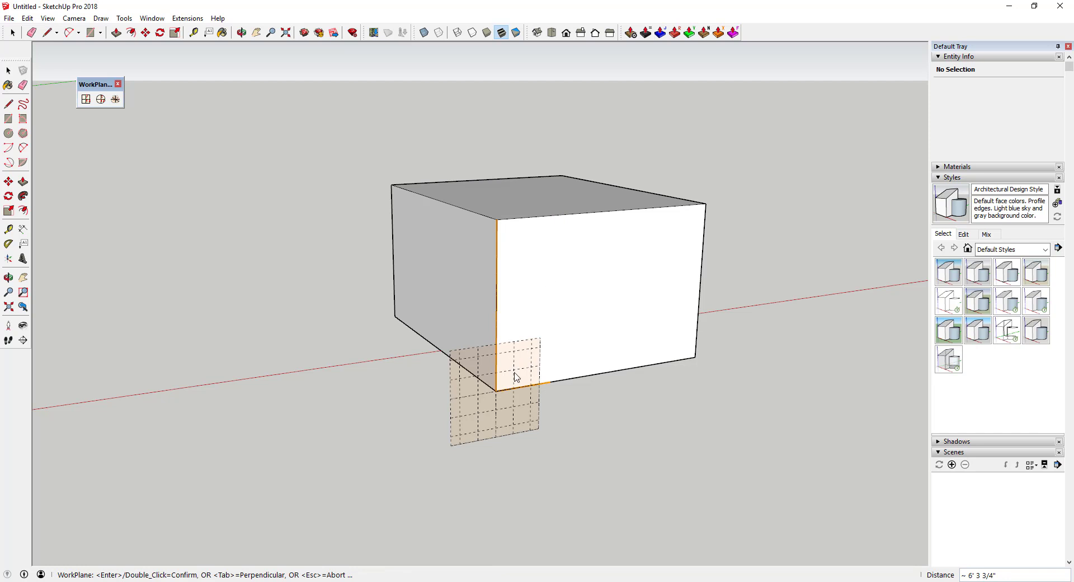
{"action": "key", "text": "Tab"}
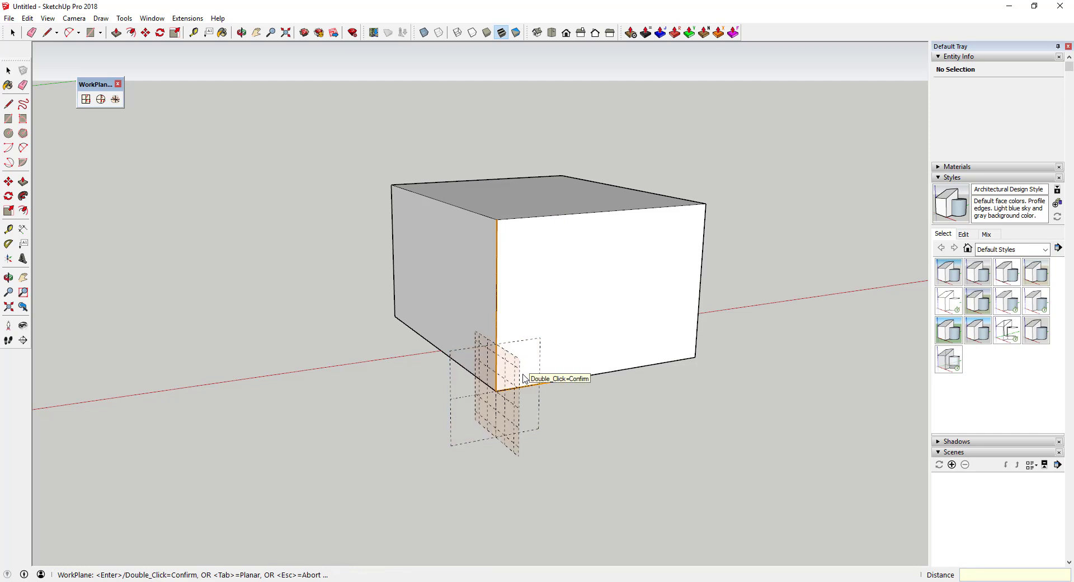
{"action": "key", "text": "Tab"}
{"action": "double_click", "coordinate": [520, 379]}
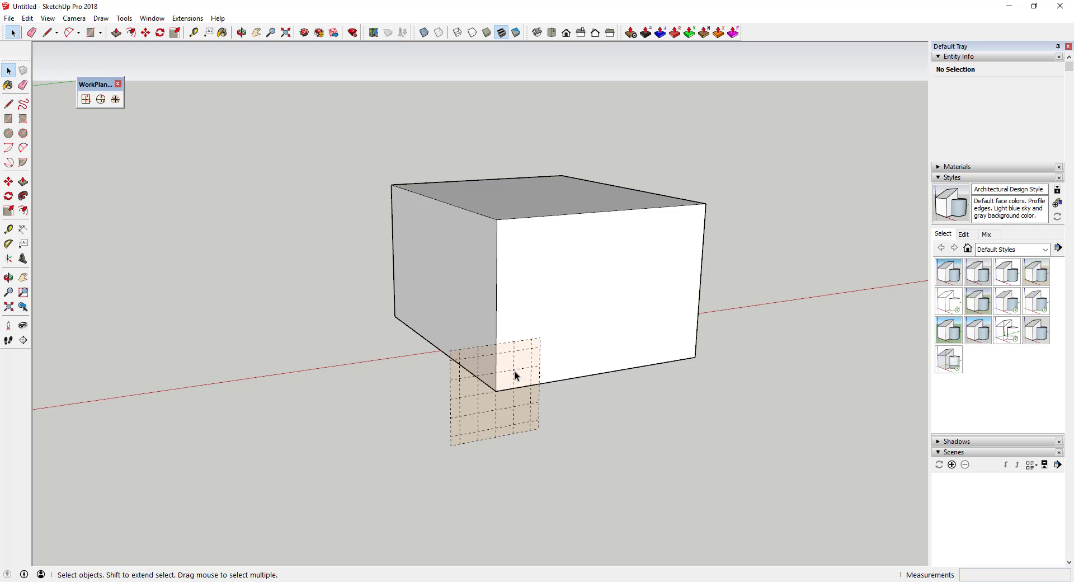
Step: Toggle the work plane from centered to corner placement so its corner sits on the box's lower front corner
{"action": "left_click", "coordinate": [515, 371]}
{"action": "right_click", "coordinate": [515, 371]}
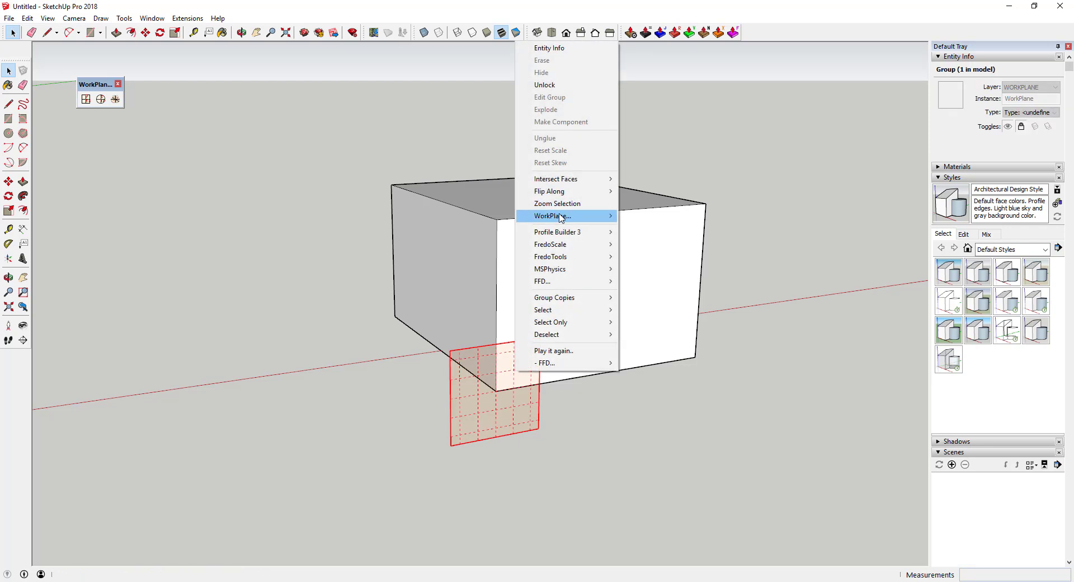
{"action": "mouse_move", "coordinate": [562, 215]}
{"action": "left_click", "coordinate": [673, 306]}
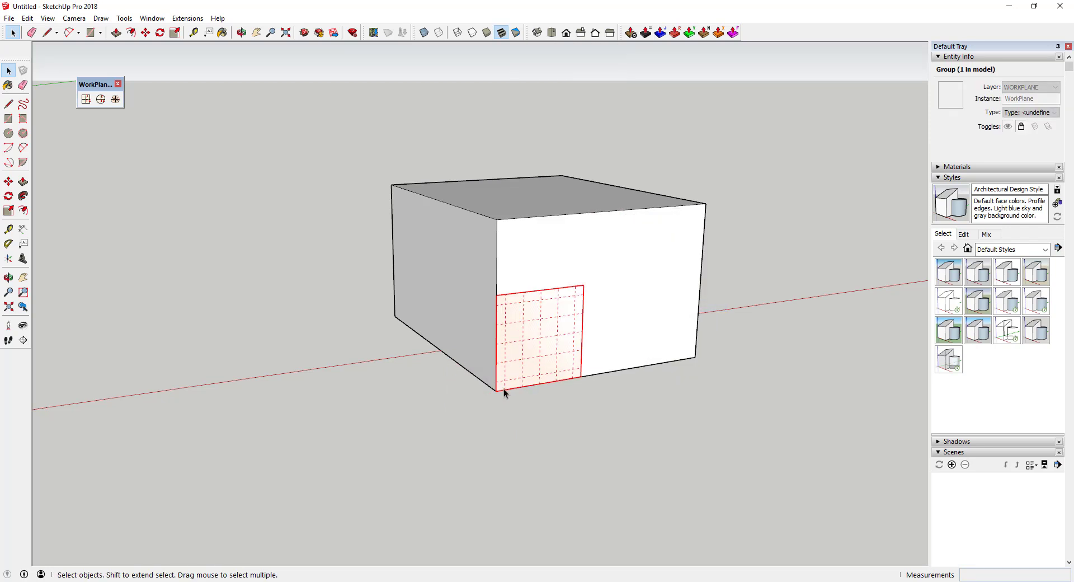
Step: Scale the work plane about 2.52 times in width and about 1.75 times in height to cover the white face
{"action": "right_click", "coordinate": [522, 354]}
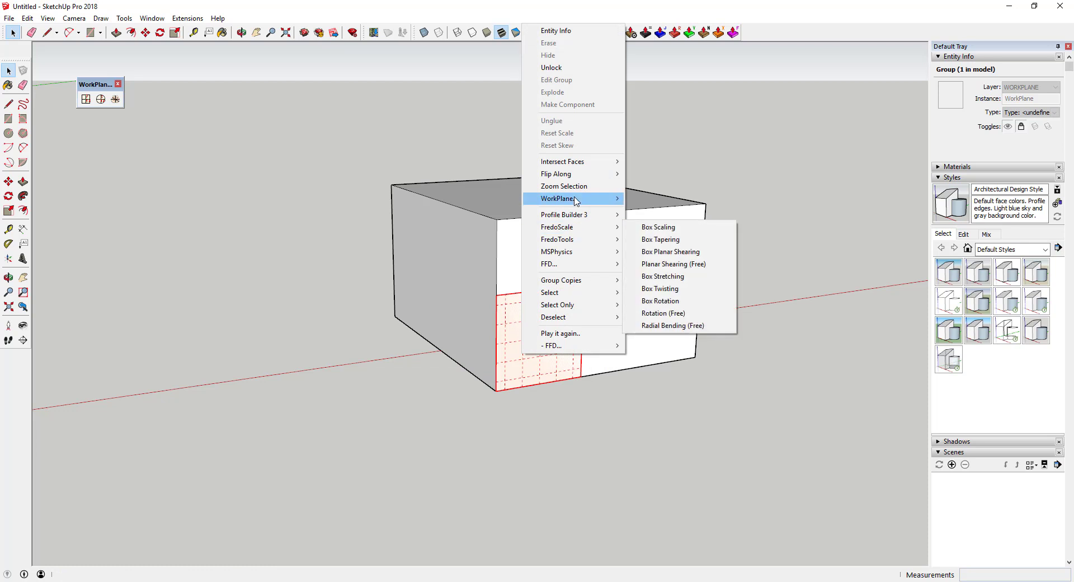
{"action": "mouse_move", "coordinate": [593, 199]}
{"action": "left_click", "coordinate": [660, 362]}
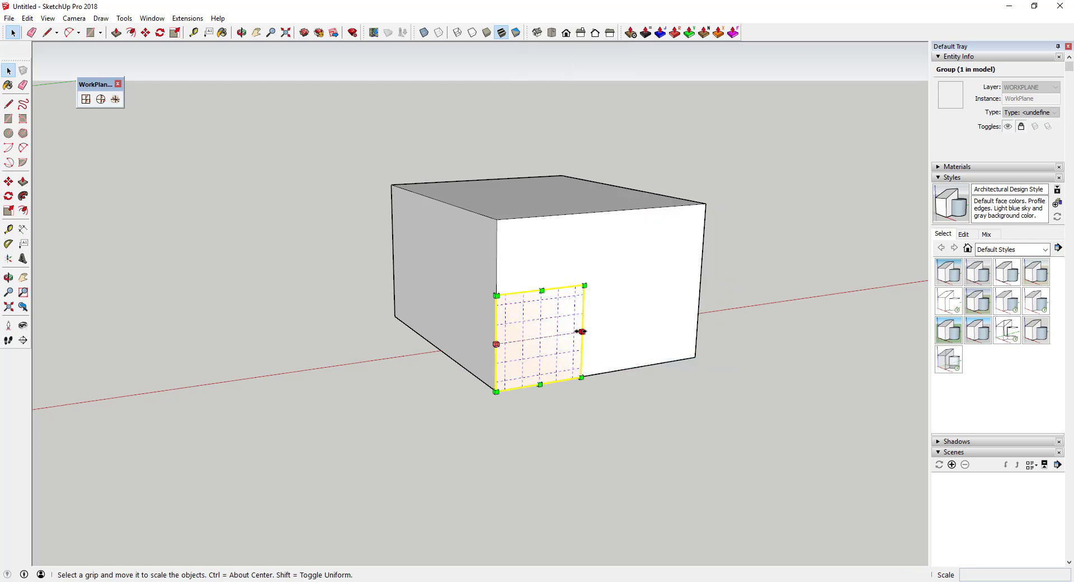
{"action": "left_click_drag", "start_coordinate": [582, 333], "coordinate": [698, 302]}
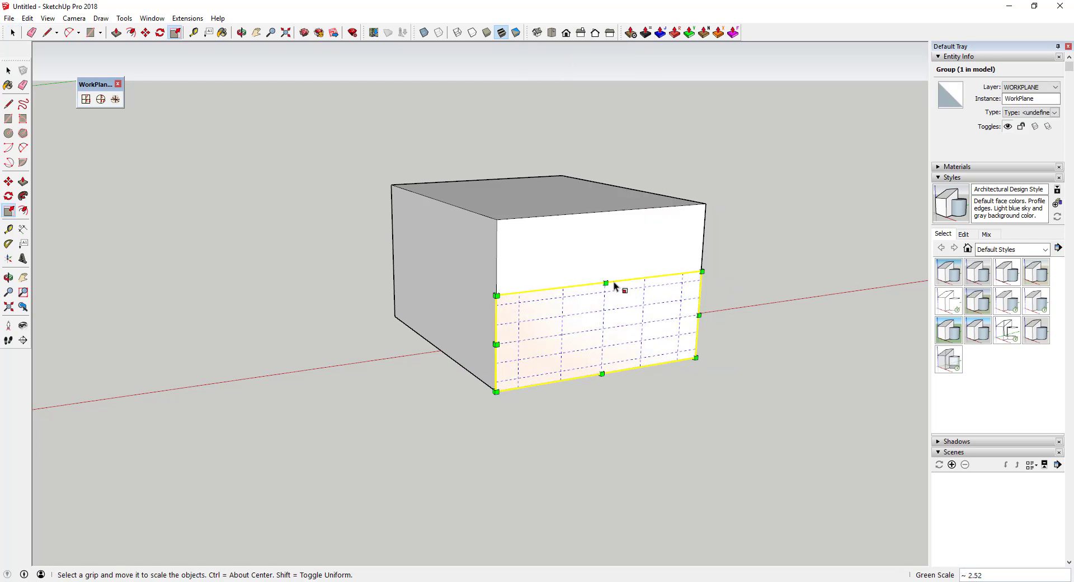
{"action": "left_click_drag", "start_coordinate": [604, 277], "coordinate": [607, 210]}
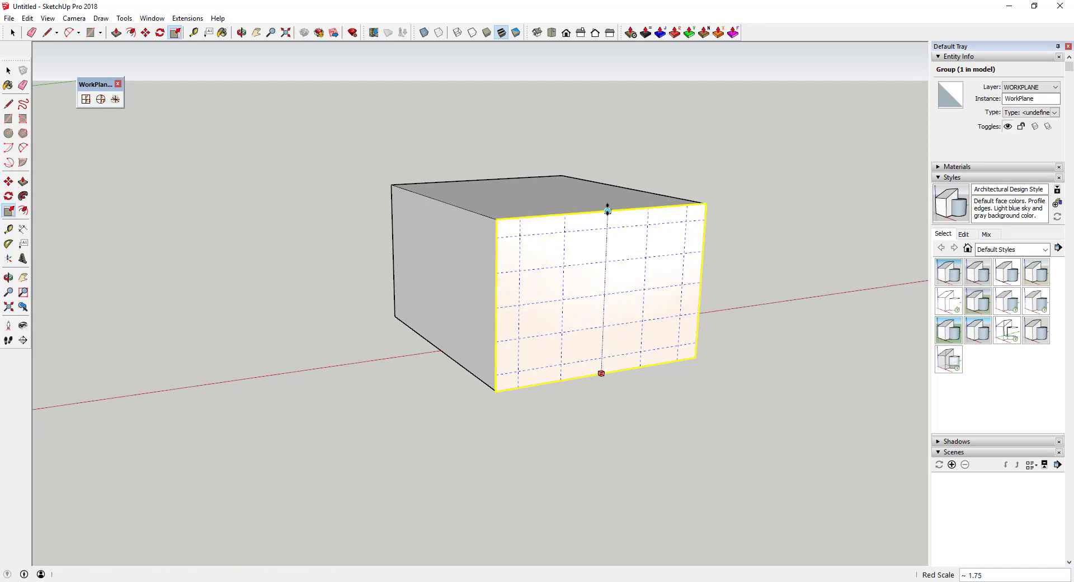
Step: Adjust the scaled work plane's grid to a width of 1' and a height of 1'
{"action": "right_click", "coordinate": [586, 282]}
{"action": "mouse_move", "coordinate": [638, 429]}
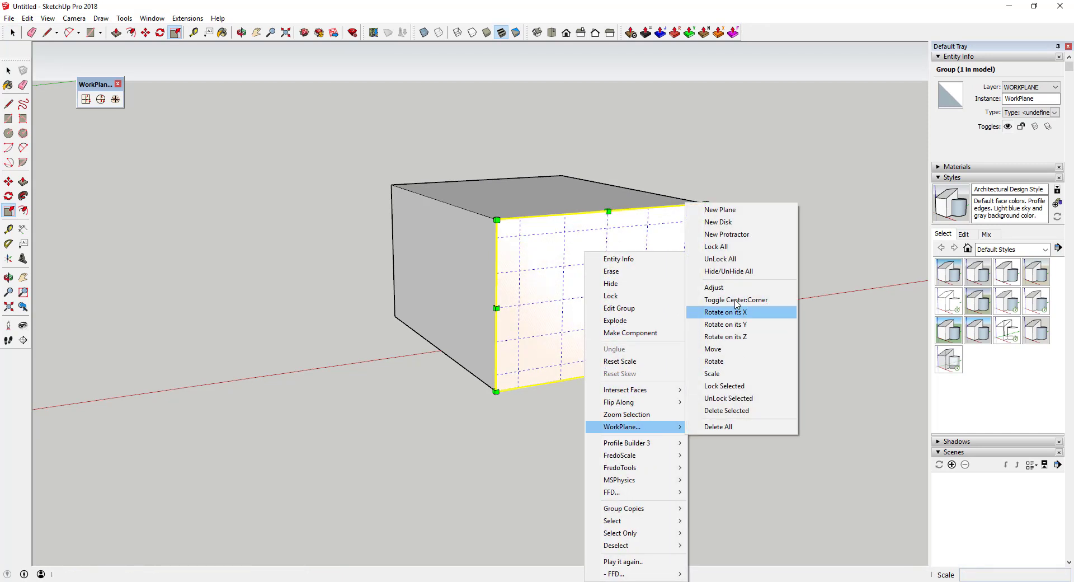
{"action": "left_click", "coordinate": [715, 287]}
{"action": "left_click", "coordinate": [521, 324]}
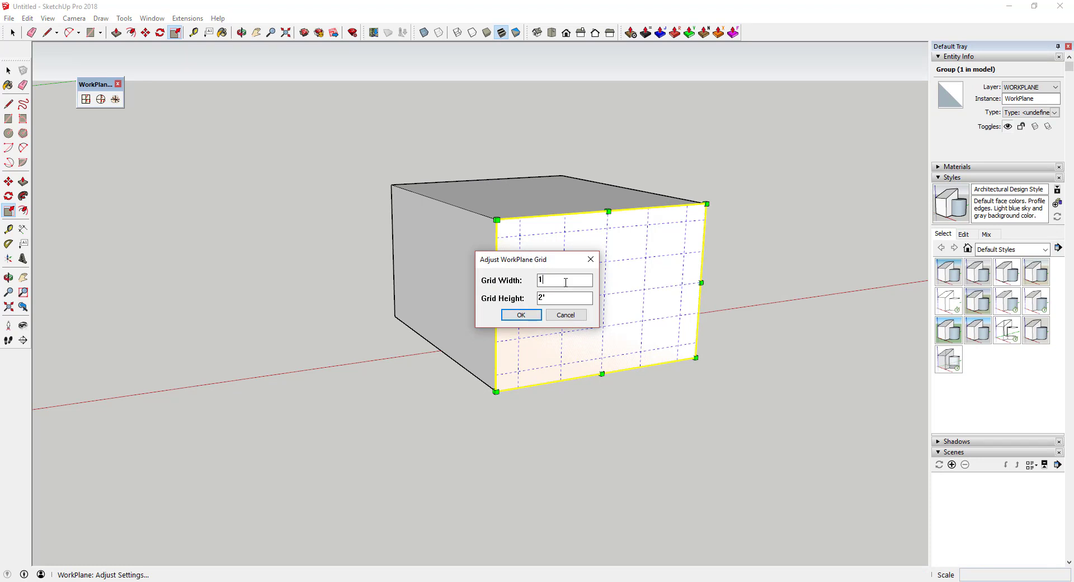
{"action": "key", "text": "Return"}
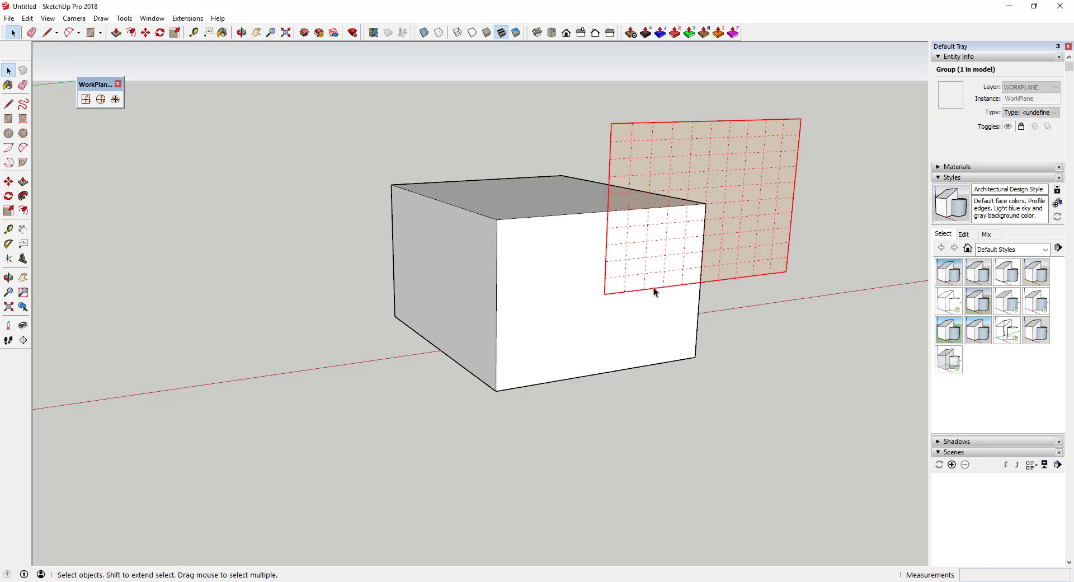
Step: Move the work plane so its lower corner meets the box's lower front corner and it covers the face
{"action": "right_click", "coordinate": [659, 263]}
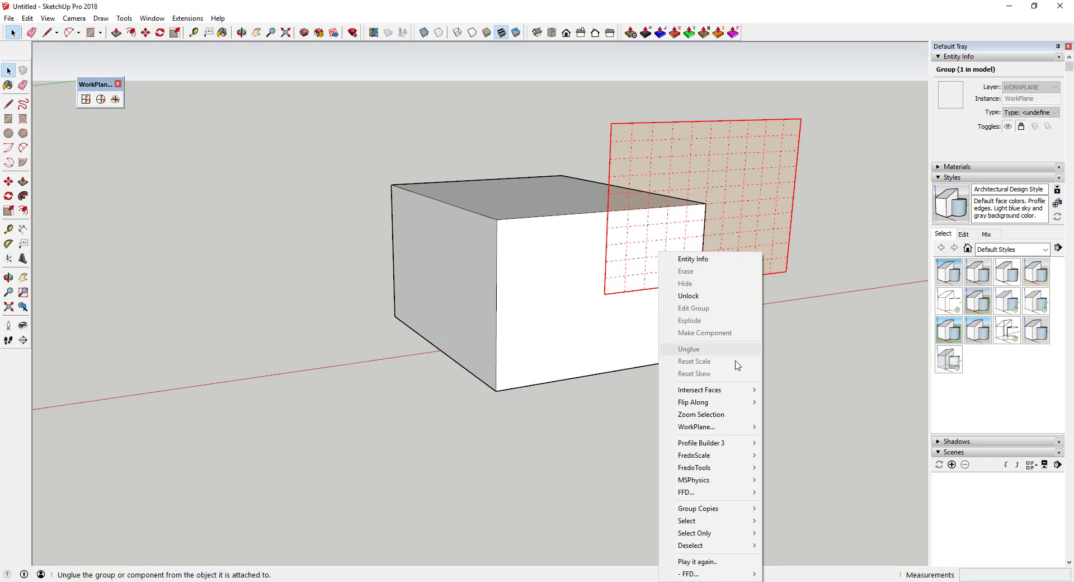
{"action": "mouse_move", "coordinate": [739, 428]}
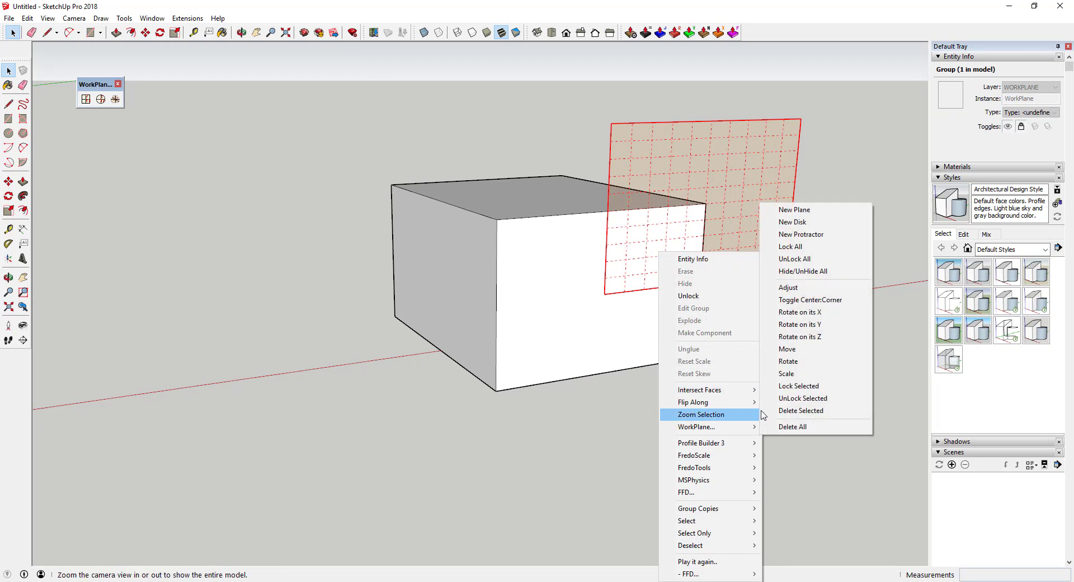
{"action": "left_click", "coordinate": [806, 350]}
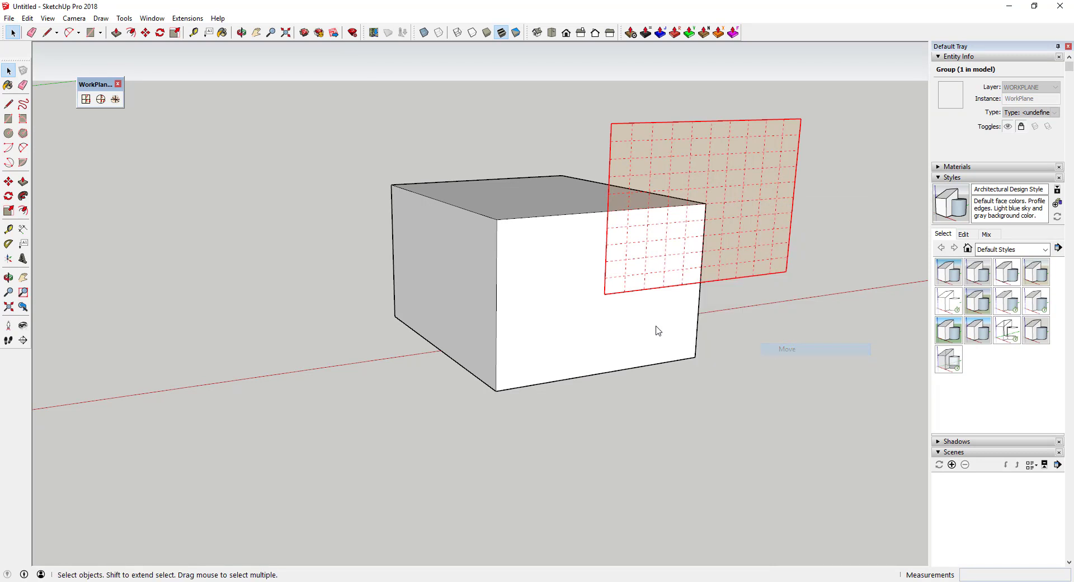
{"action": "left_click", "coordinate": [496, 390]}
{"action": "middle_click_drag", "start_coordinate": [495, 390], "coordinate": [559, 231]}
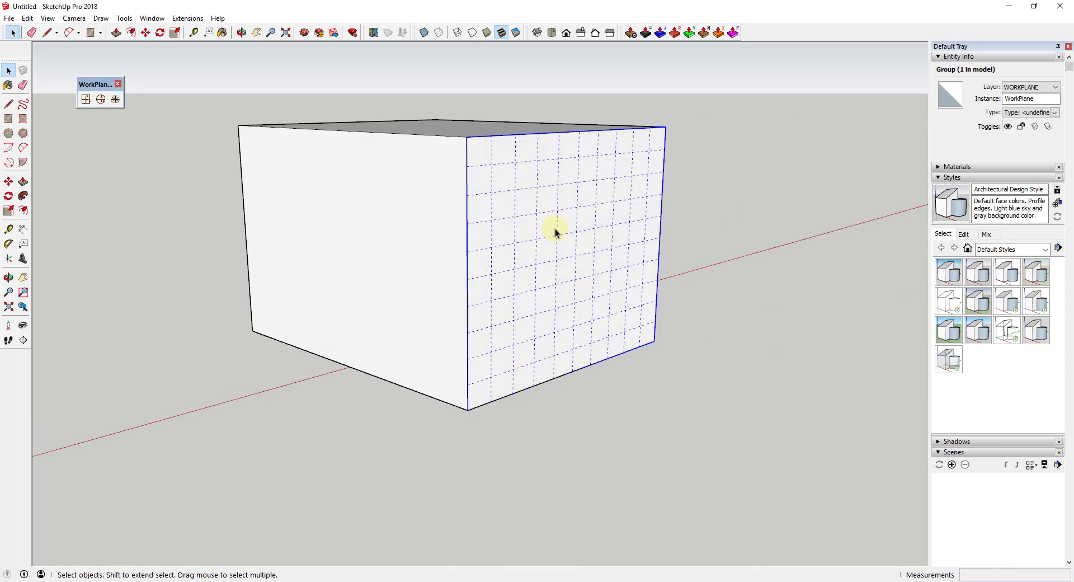
Step: Reapply the work plane's adjustment with a 10' x 10' size and a 1' x 1' grid
{"action": "right_click", "coordinate": [538, 230]}
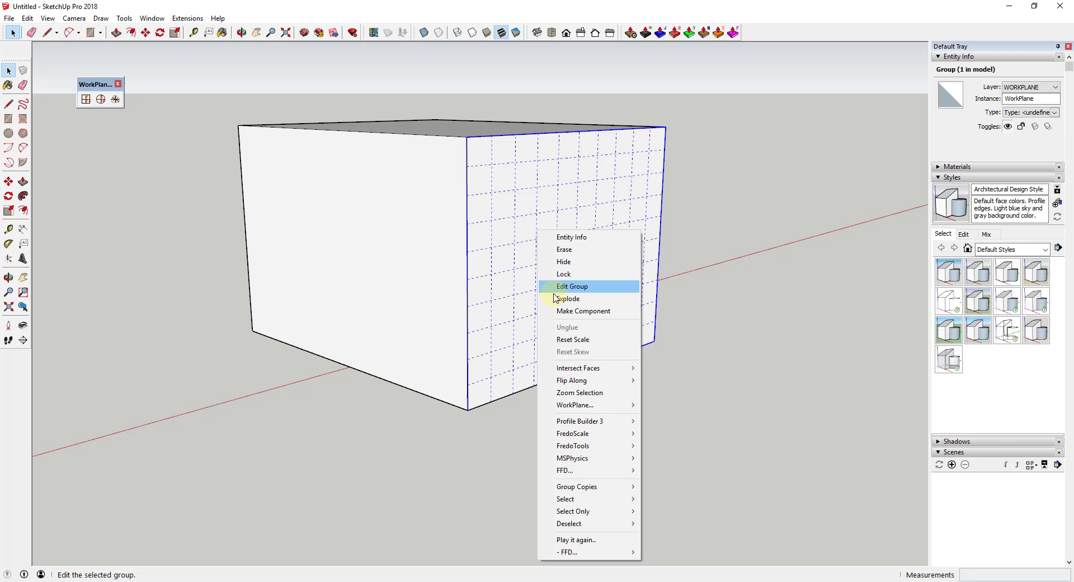
{"action": "mouse_move", "coordinate": [581, 405]}
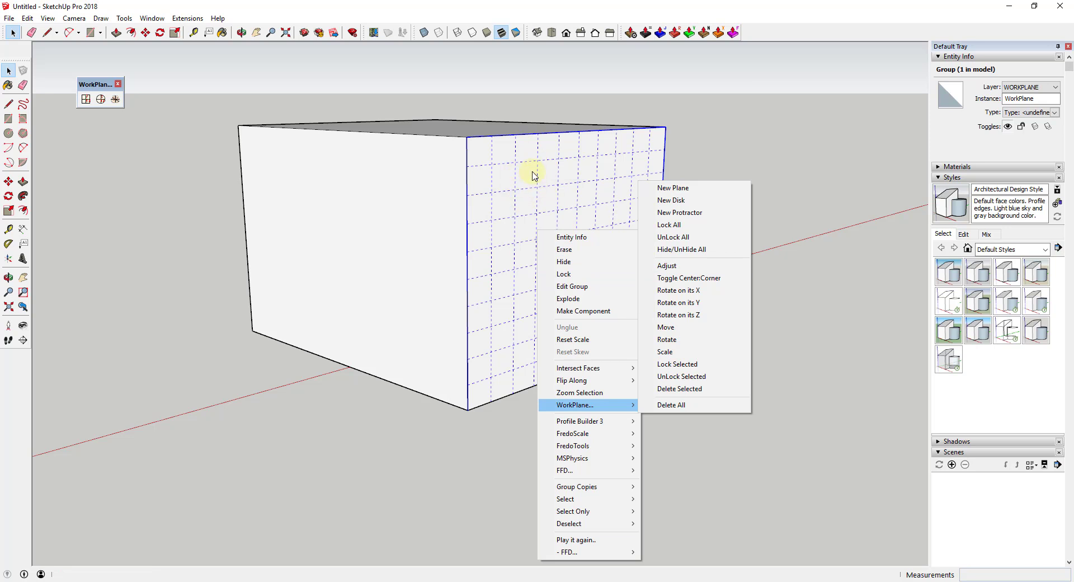
{"action": "right_click", "coordinate": [523, 203]}
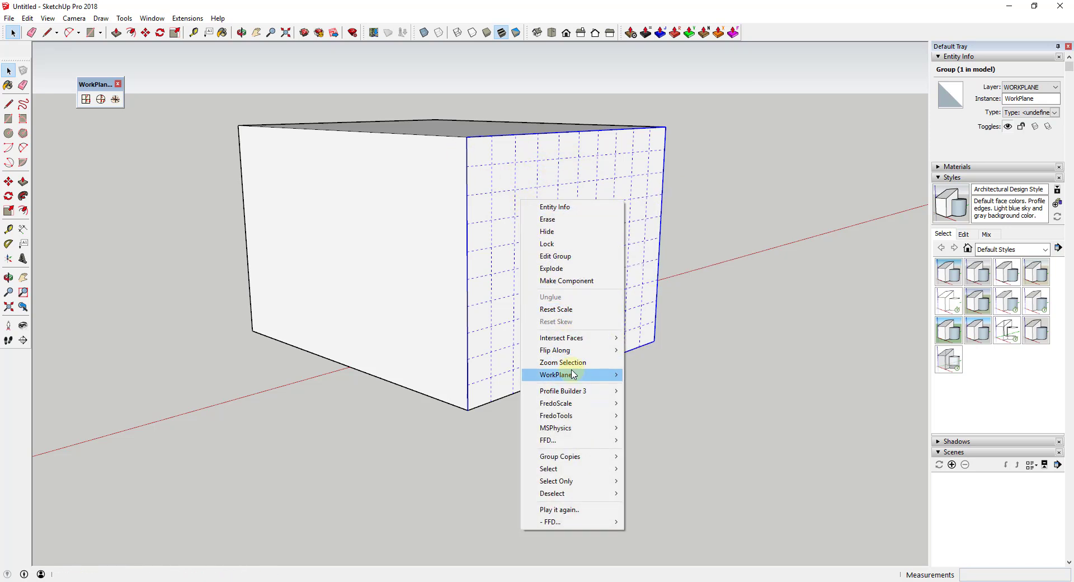
{"action": "mouse_move", "coordinate": [576, 374]}
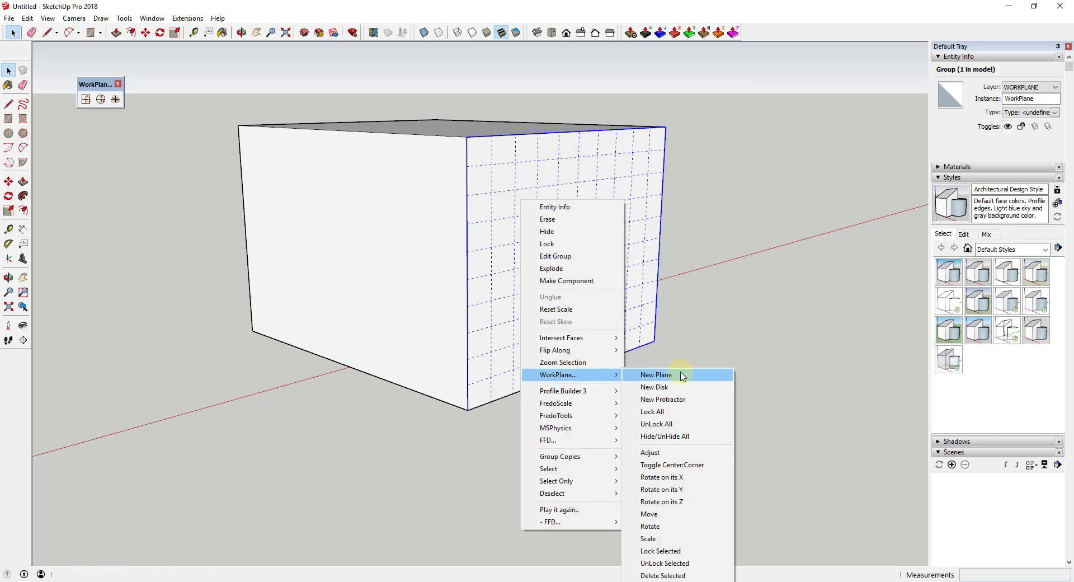
{"action": "left_click", "coordinate": [670, 458]}
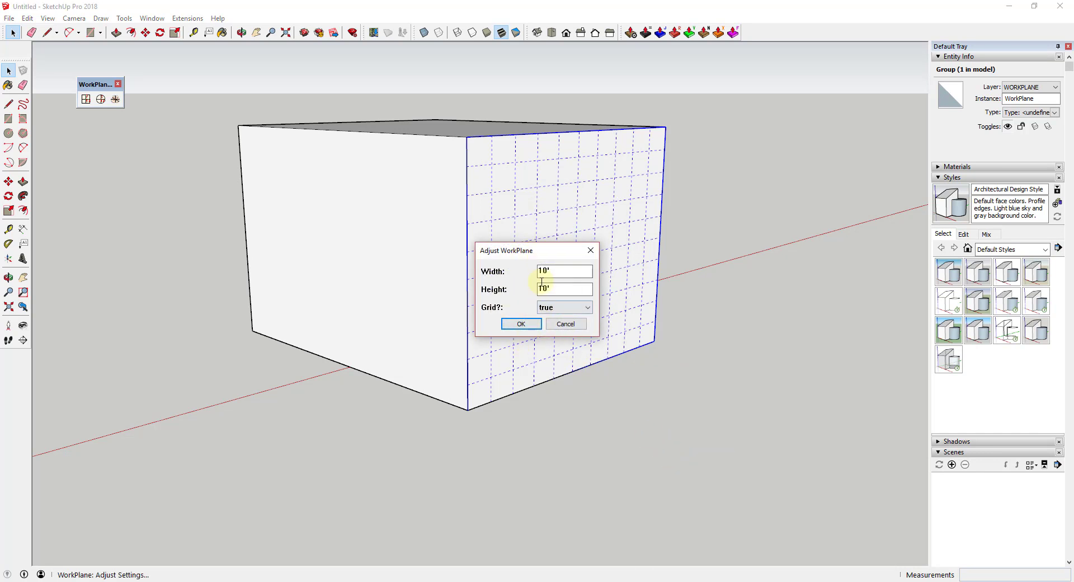
{"action": "left_click", "coordinate": [521, 324]}
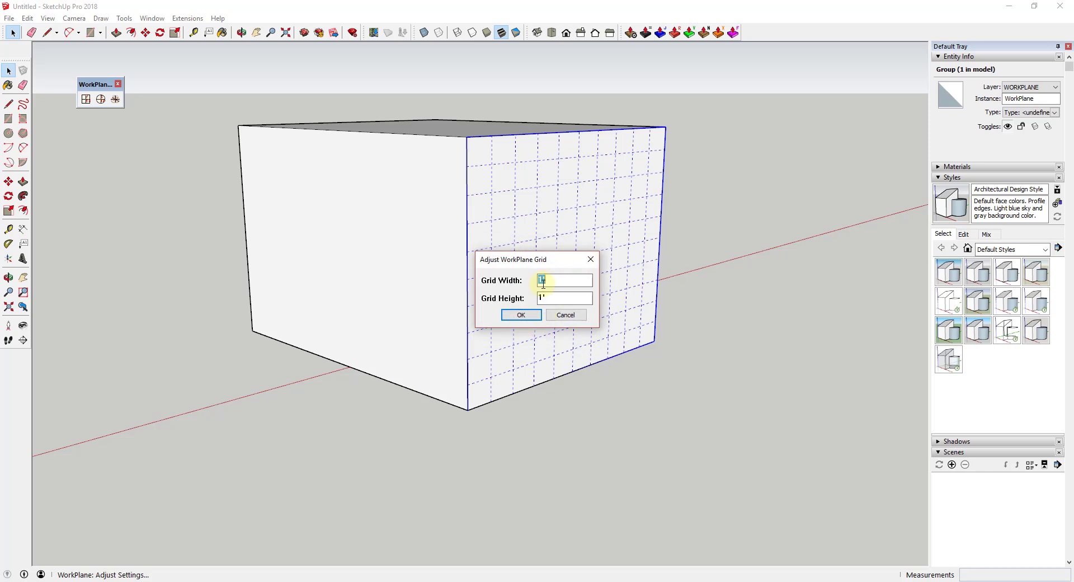
{"action": "left_click", "coordinate": [532, 317]}
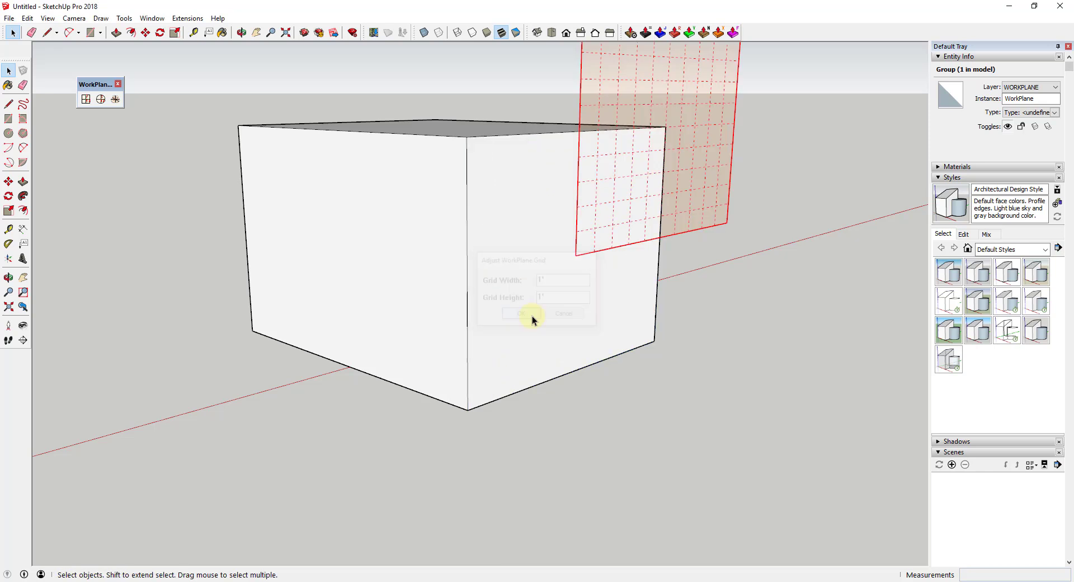
Step: Move the shifted work plane back onto the gridded box face, anchored at the lower front corner
{"action": "right_click", "coordinate": [587, 236]}
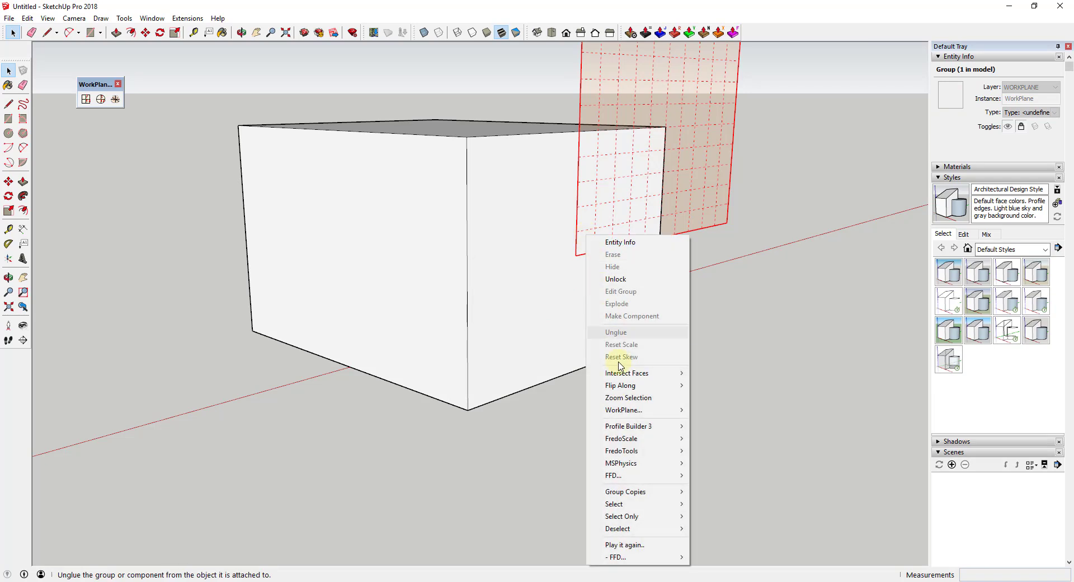
{"action": "mouse_move", "coordinate": [623, 410]}
{"action": "left_click", "coordinate": [714, 332]}
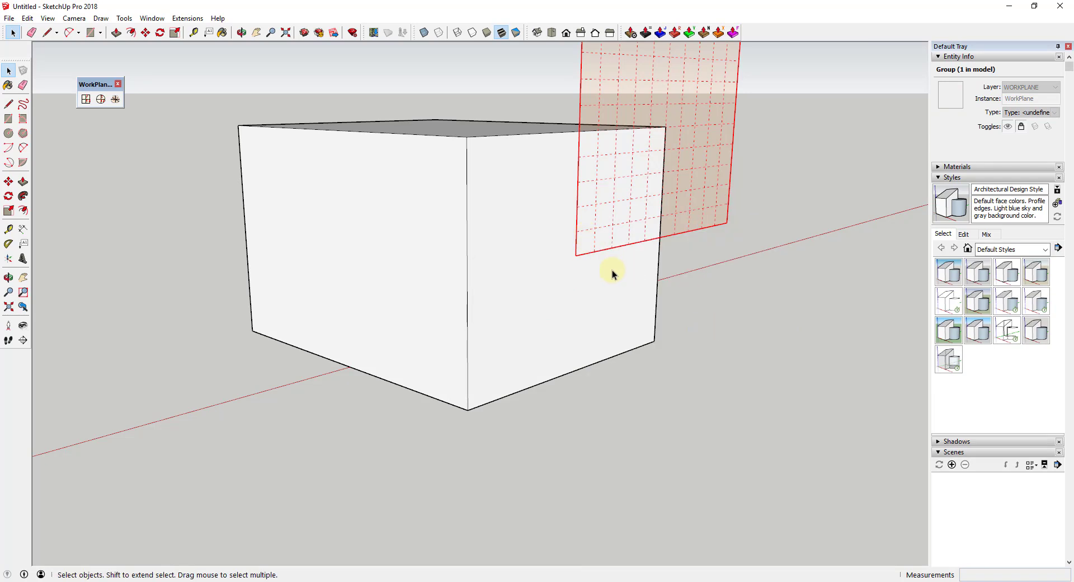
{"action": "left_click", "coordinate": [467, 410]}
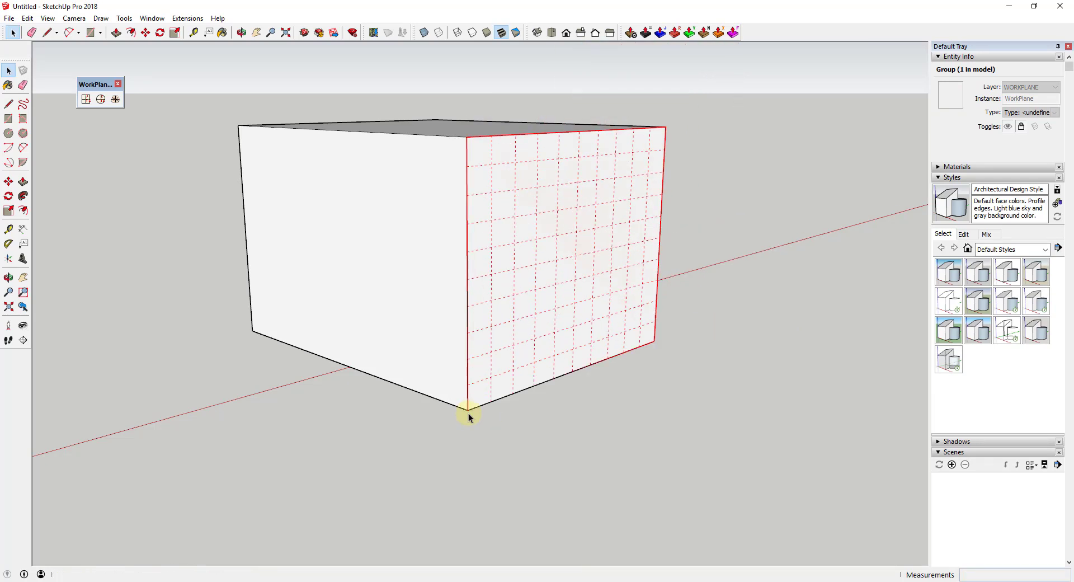
Step: Measure across the scaled work plane's grid squares with the Tape Measure, starting from a grid intersection
{"action": "scroll", "coordinate": [539, 240], "scroll_direction": "up", "scroll_amount": 3}
{"action": "scroll", "coordinate": [545, 206], "scroll_direction": "up", "scroll_amount": 2}
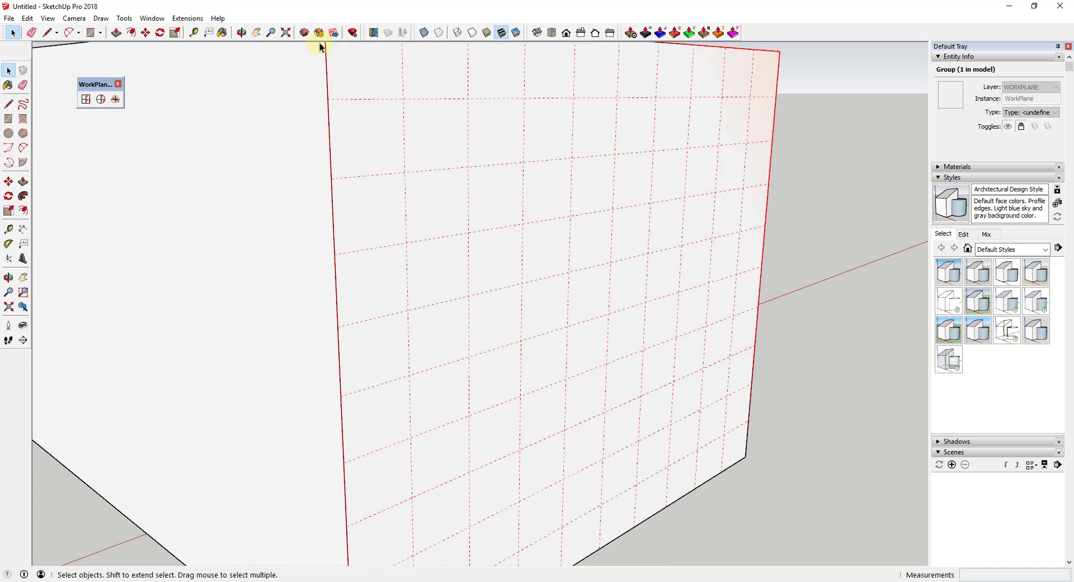
{"action": "left_click", "coordinate": [194, 33]}
{"action": "left_click", "coordinate": [404, 172]}
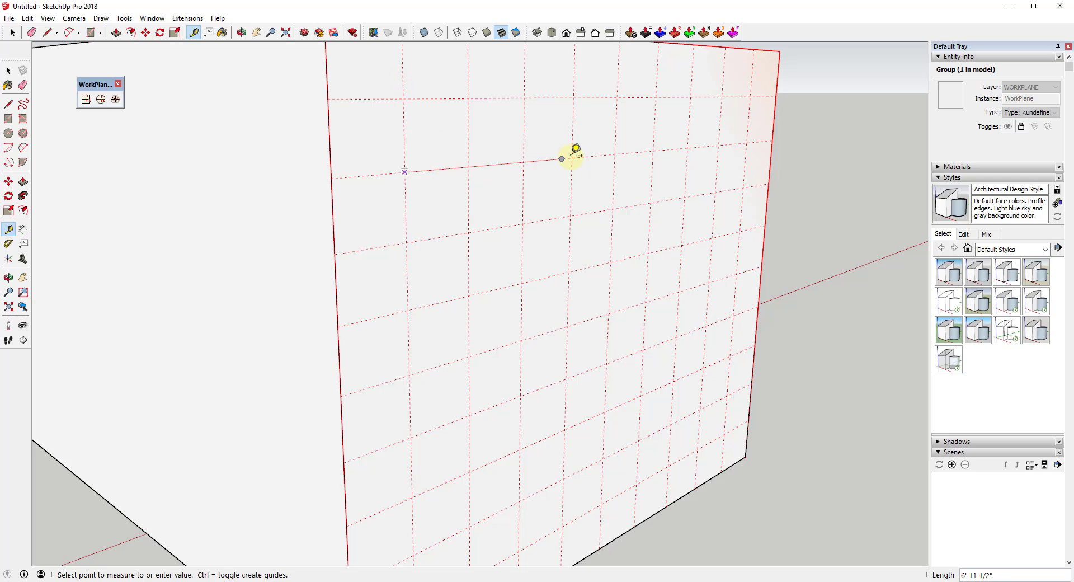
{"action": "scroll", "coordinate": [563, 158], "scroll_direction": "down", "scroll_amount": 5}
{"action": "key", "text": "space"}
{"action": "scroll", "coordinate": [548, 184], "scroll_direction": "up", "scroll_amount": 2}
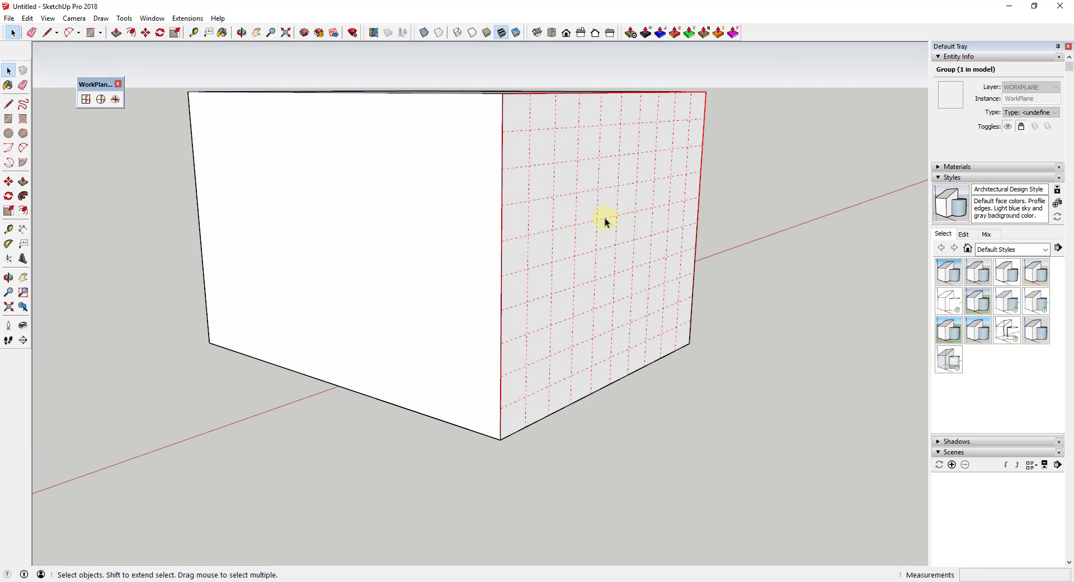
Step: Unlock the scaled work plane on the box face and delete it
{"action": "right_click", "coordinate": [607, 247]}
{"action": "left_click", "coordinate": [631, 293]}
{"action": "key", "text": "Delete"}
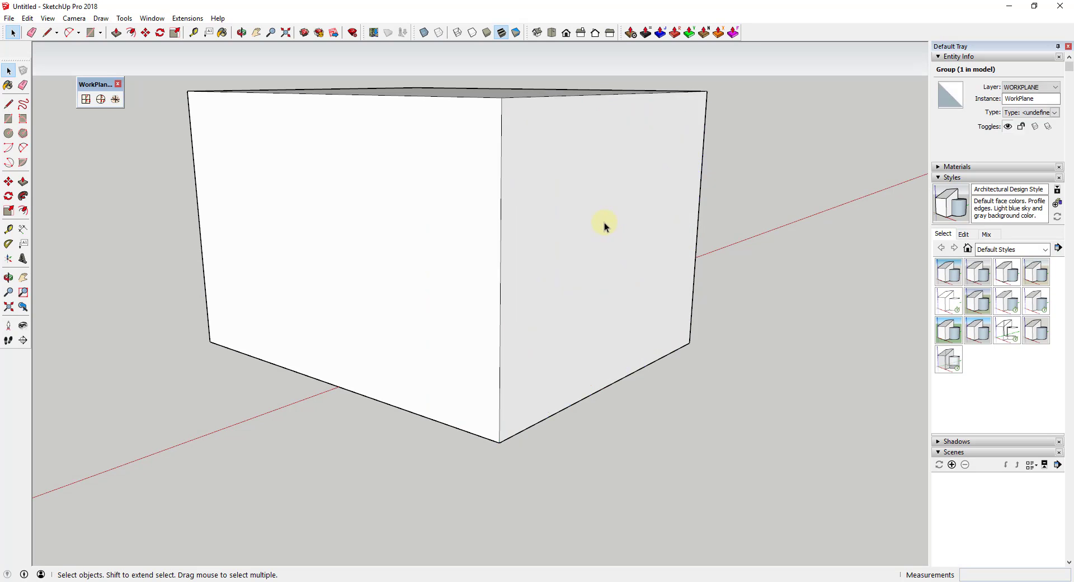
Step: Create a 10' x 10' work plane with a 1' x 1' grid at the box's lower front corner, aligned to its two edges
{"action": "left_click", "coordinate": [500, 442]}
{"action": "left_click", "coordinate": [559, 418]}
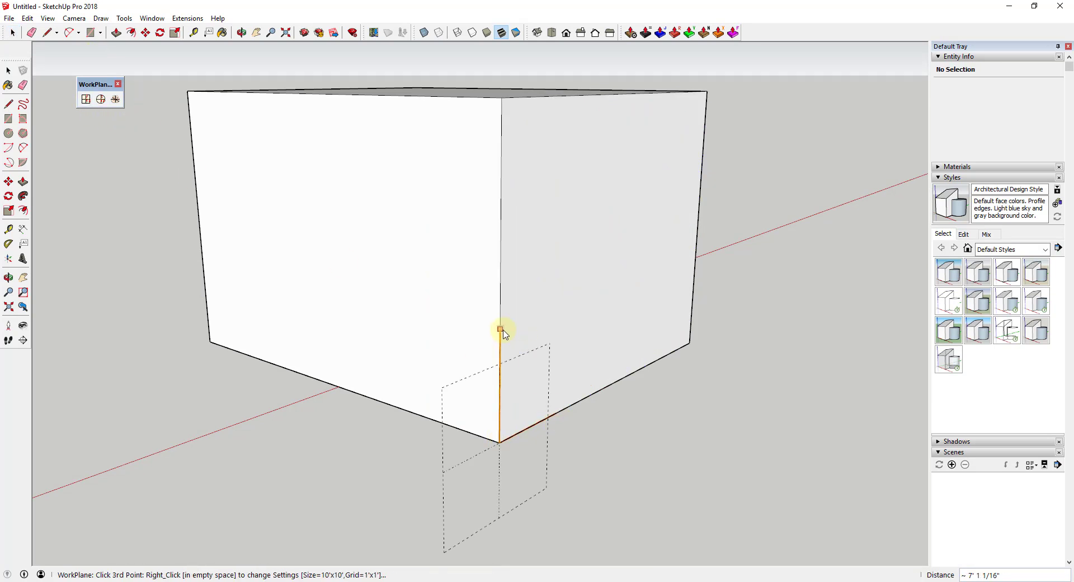
{"action": "left_click", "coordinate": [500, 330]}
{"action": "double_click", "coordinate": [531, 384]}
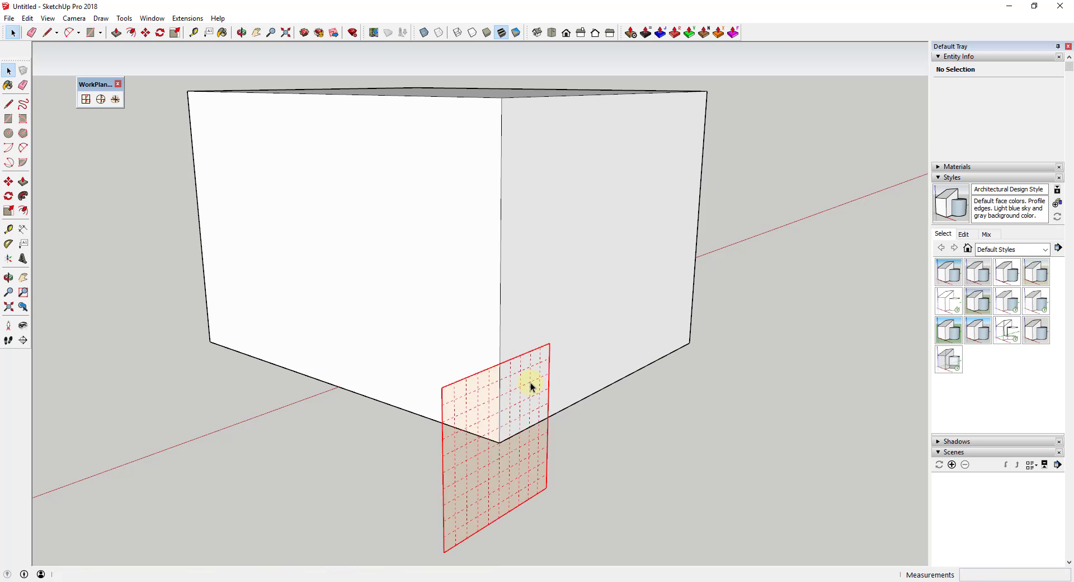
Step: Adjust the new work plane to 25' wide and 20' high, keeping the 1' x 1' grid
{"action": "right_click", "coordinate": [530, 382]}
{"action": "mouse_move", "coordinate": [578, 231]}
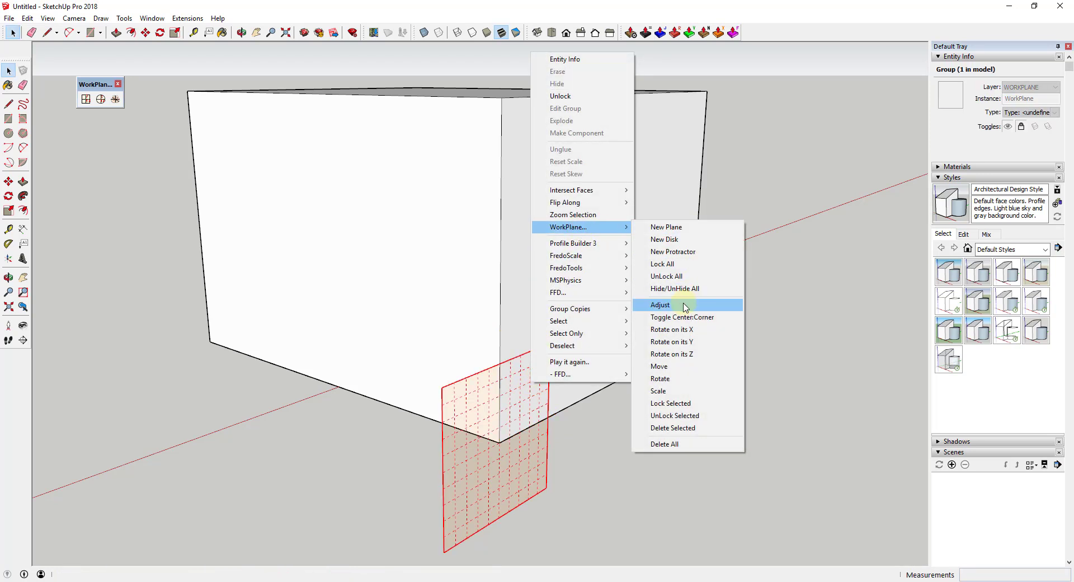
{"action": "left_click", "coordinate": [689, 306]}
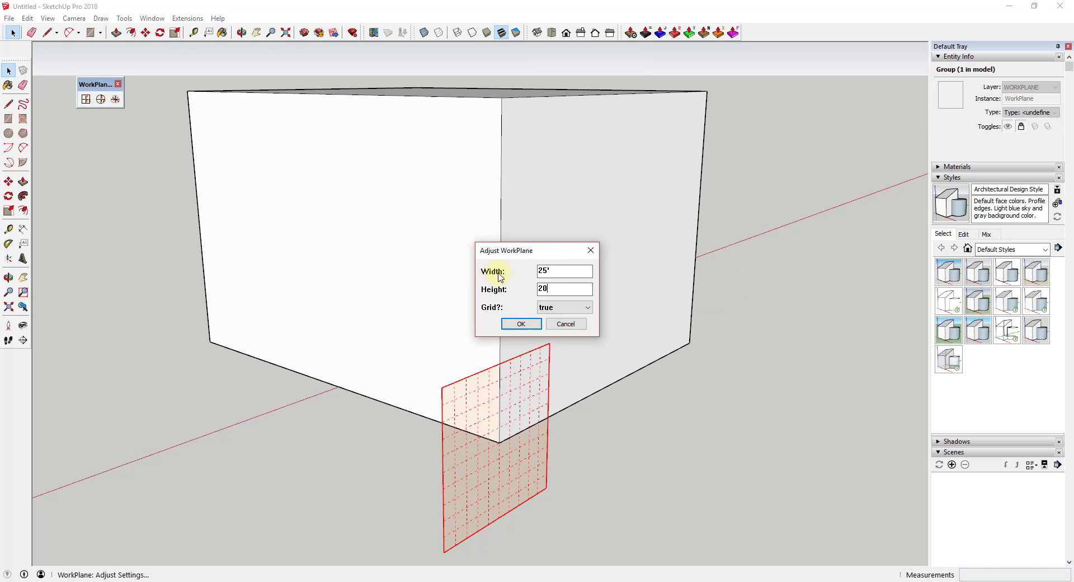
{"action": "key", "text": "Return"}
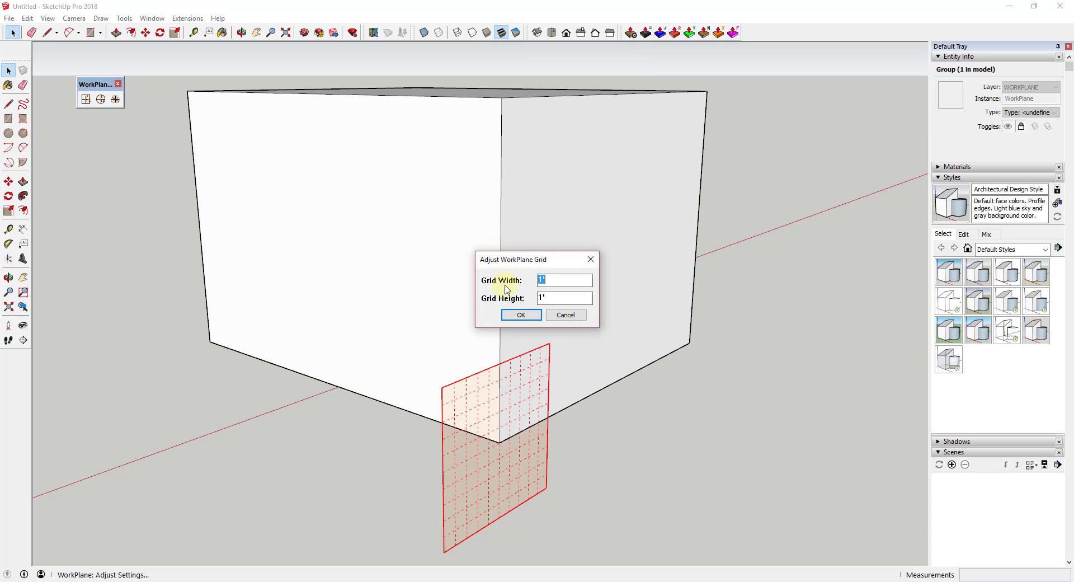
{"action": "left_click", "coordinate": [517, 315]}
Step: Use WorkPlane Move to bring the resized plane's lower corner onto the box's lower front corner, aligning it with the side face
{"action": "right_click", "coordinate": [535, 353]}
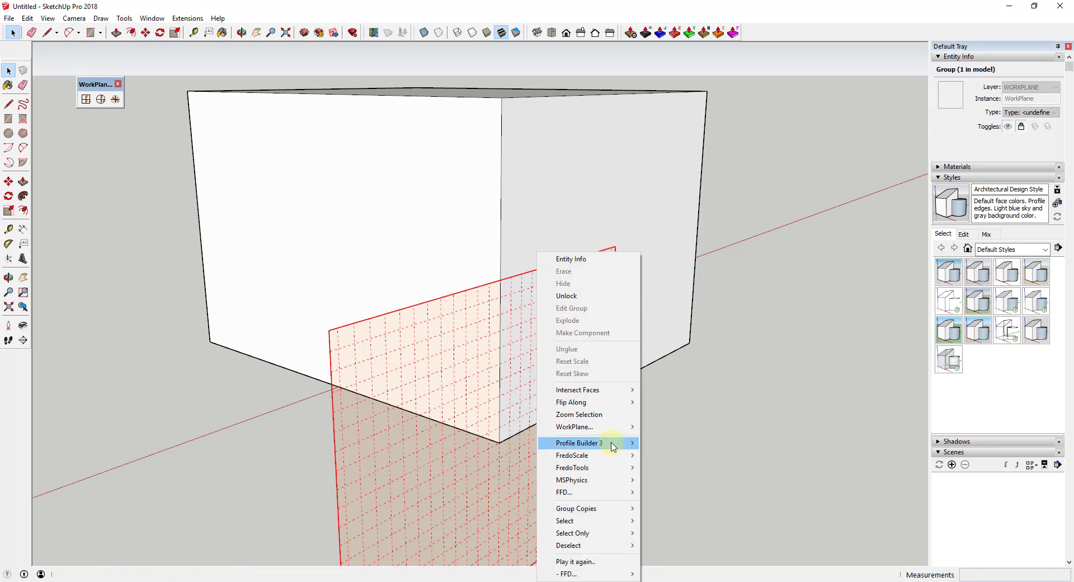
{"action": "mouse_move", "coordinate": [598, 426]}
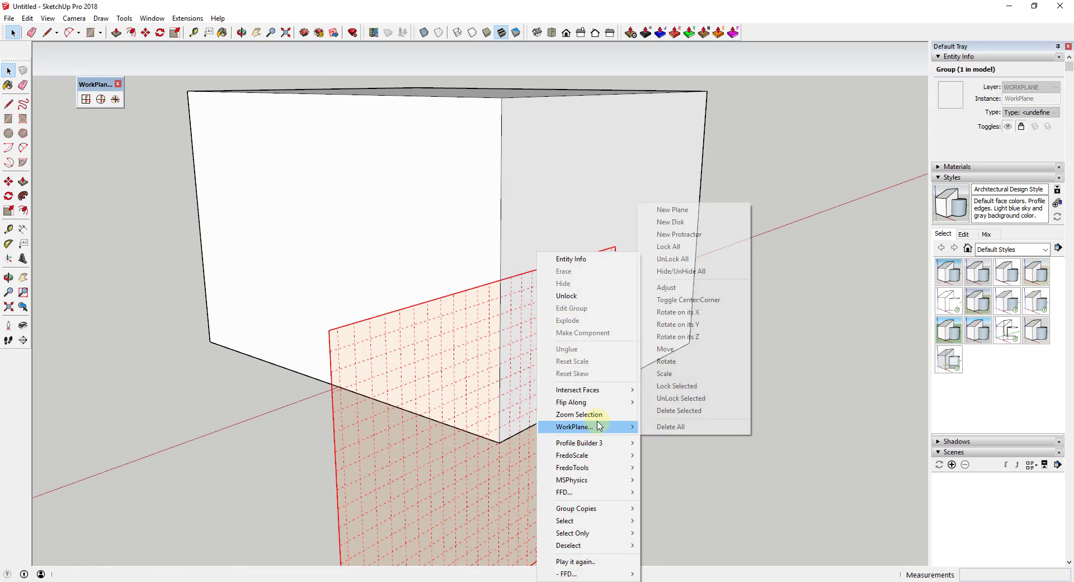
{"action": "left_click", "coordinate": [671, 349]}
{"action": "scroll", "coordinate": [646, 233], "scroll_direction": "down", "scroll_amount": 3}
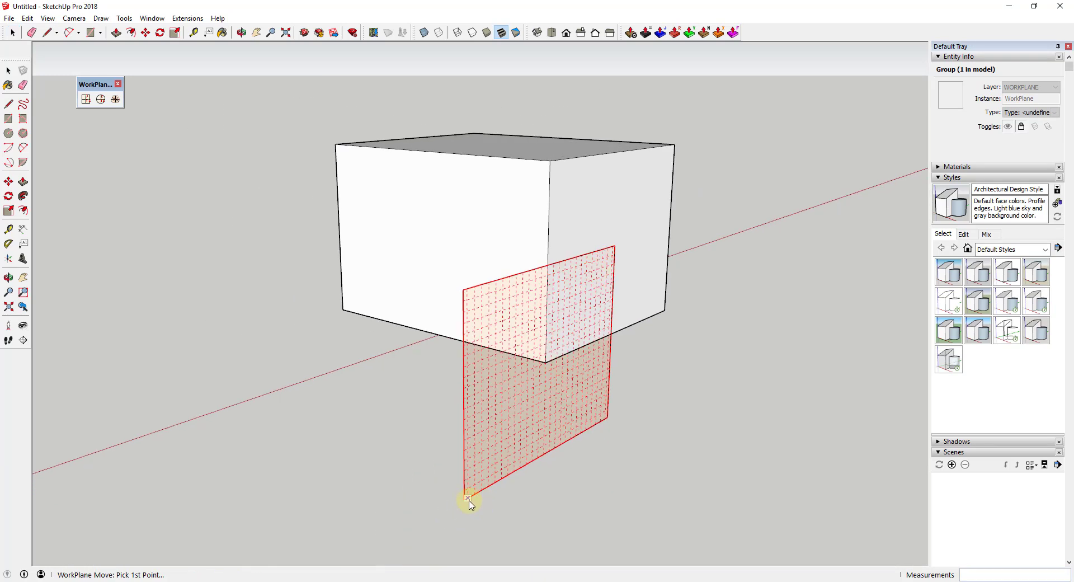
{"action": "left_click", "coordinate": [466, 506]}
{"action": "left_click", "coordinate": [547, 364]}
Step: Measure the grid squares near the upper edge of the work plane on the box with the Tape Measure
{"action": "scroll", "coordinate": [593, 204], "scroll_direction": "up", "scroll_amount": 5}
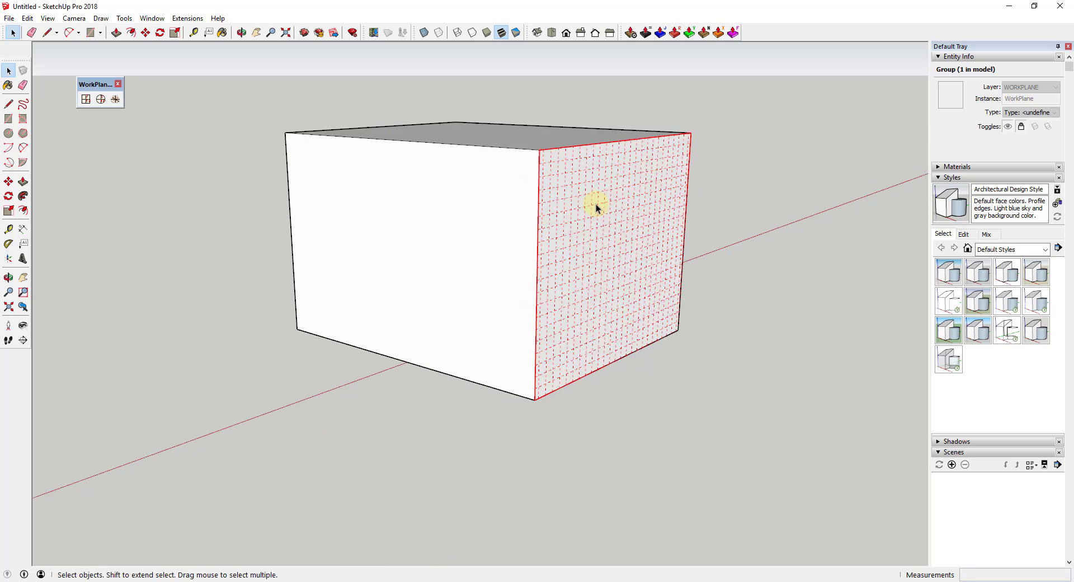
{"action": "key", "text": "t"}
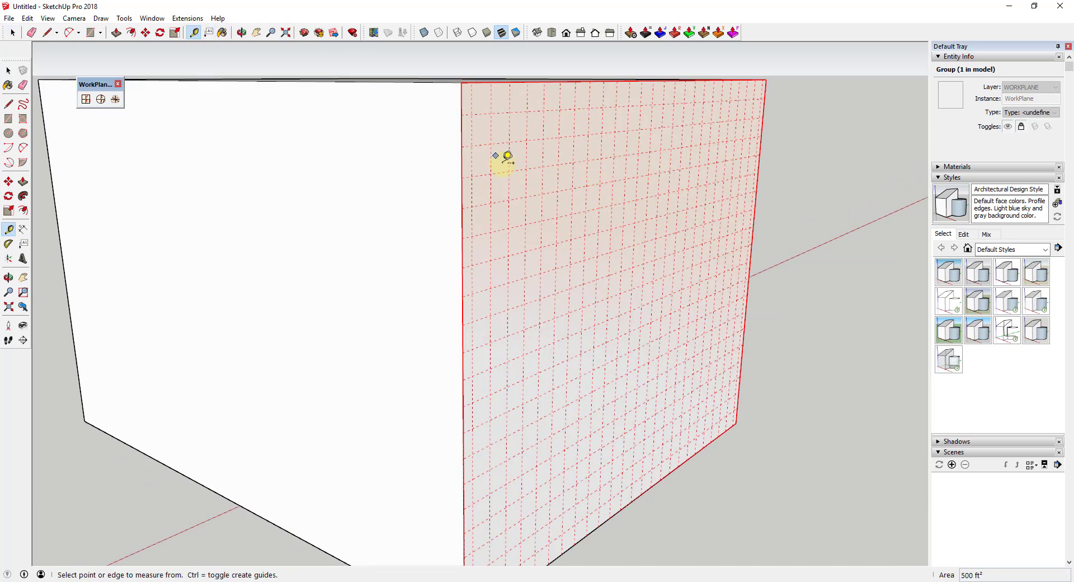
{"action": "left_click", "coordinate": [490, 174]}
{"action": "key", "text": "space"}
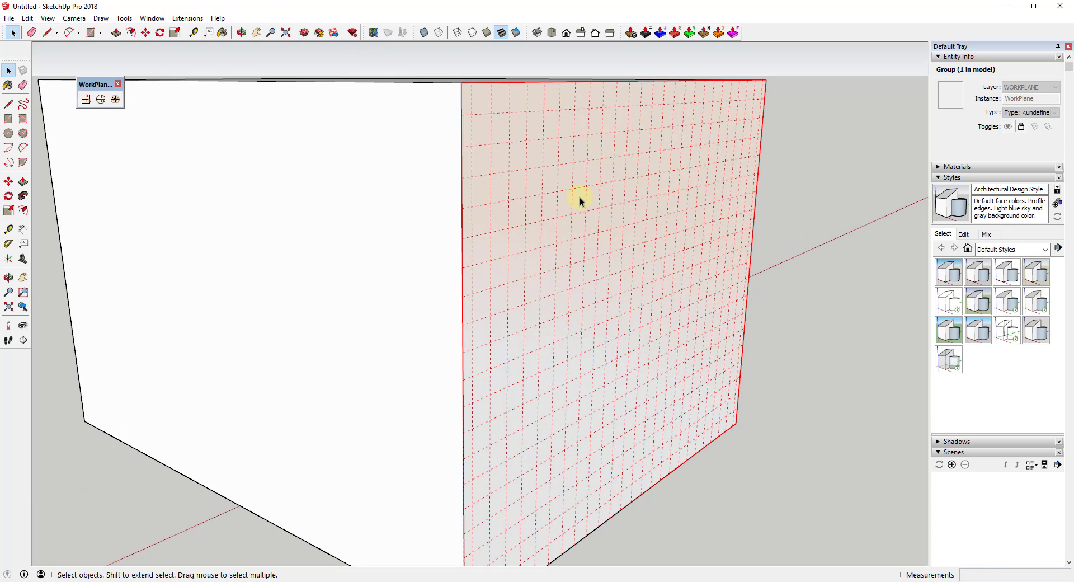
{"action": "scroll", "coordinate": [737, 244], "scroll_direction": "down", "scroll_amount": 5}
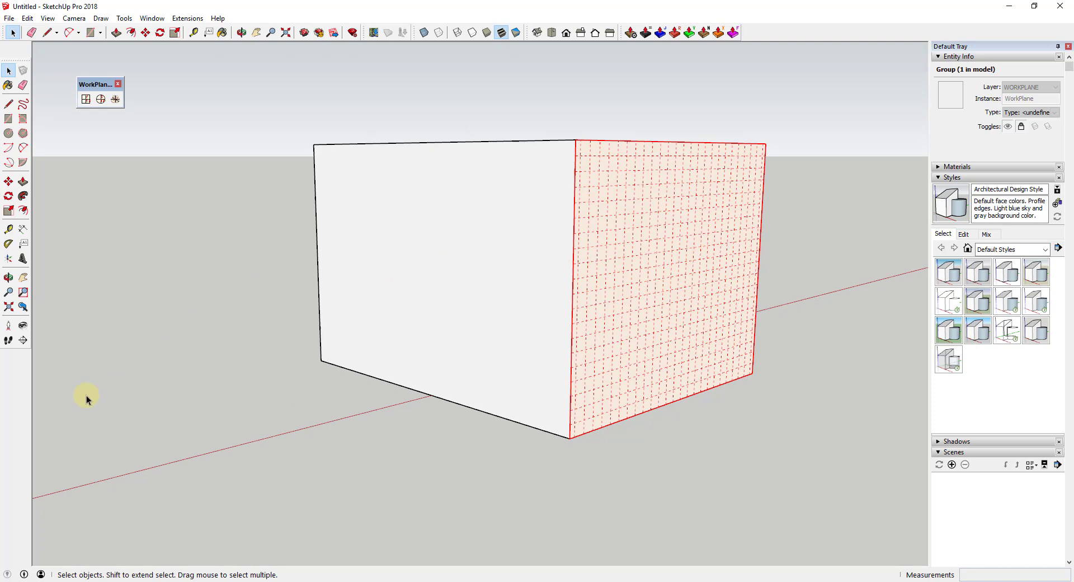
Step: Unlock the work plane covering the box's side face
{"action": "middle_click_drag", "start_coordinate": [685, 212], "coordinate": [684, 261]}
{"action": "right_click", "coordinate": [686, 261]}
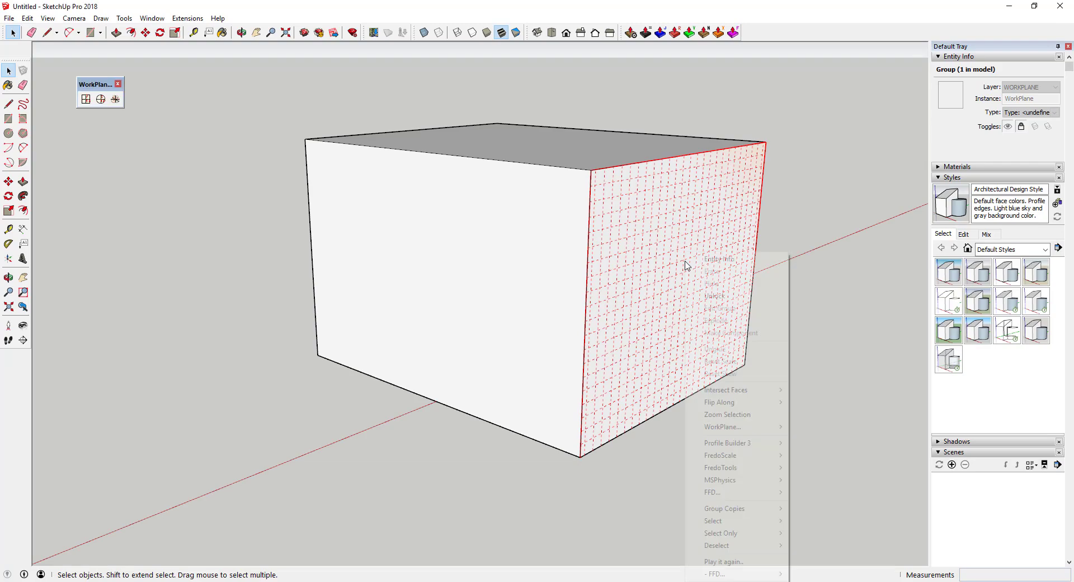
{"action": "left_click", "coordinate": [709, 295]}
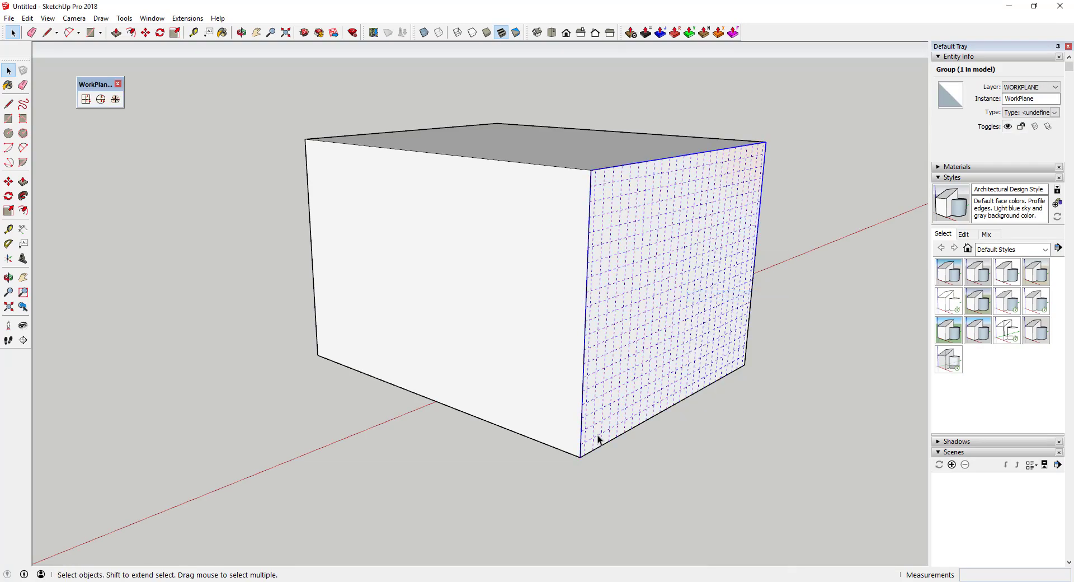
Step: Try to move the unlocked work plane away from the box, starting from the box's lower front corner
{"action": "key", "text": "m"}
{"action": "left_click", "coordinate": [580, 455]}
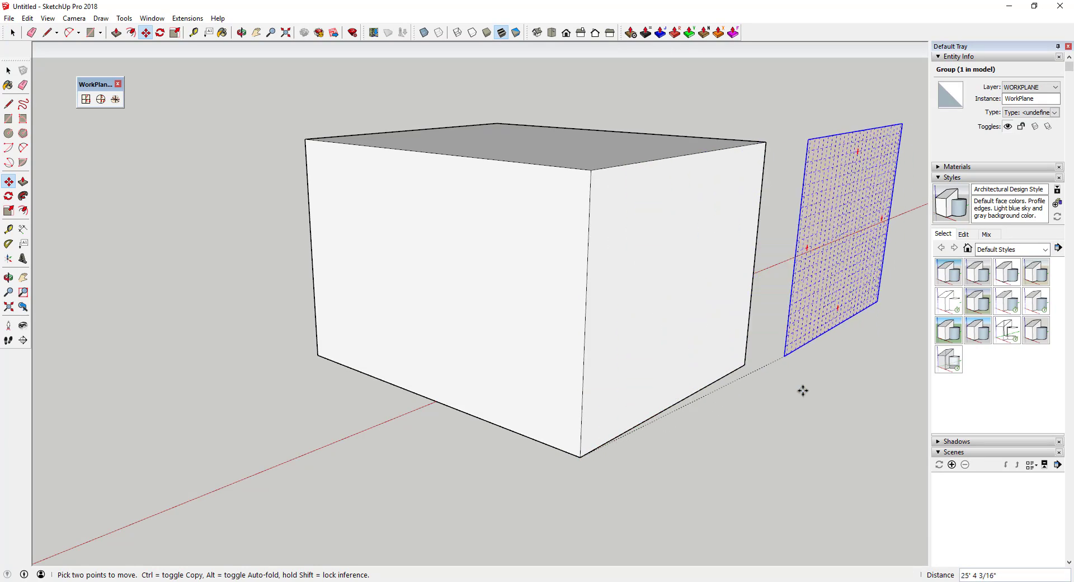
{"action": "left_click", "coordinate": [733, 401]}
{"action": "key", "text": "space"}
{"action": "scroll", "coordinate": [652, 257], "scroll_direction": "down", "scroll_amount": 3}
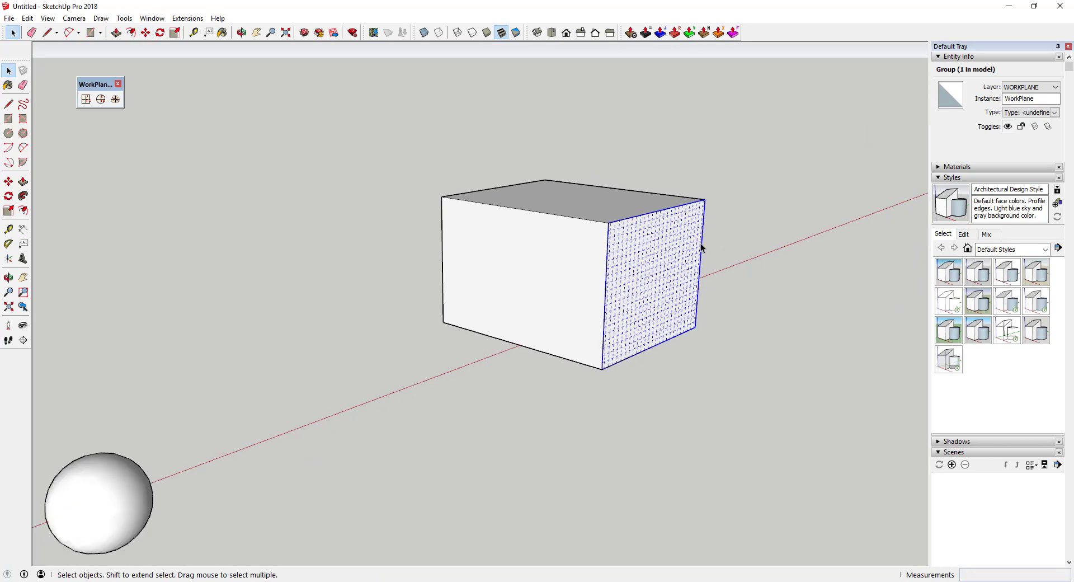
Step: Create an angled 25' x 20' work plane with a 1' x 1' grid, cutting through the sphere farther from the box
{"action": "middle_click_drag", "start_coordinate": [700, 243], "coordinate": [668, 214]}
{"action": "scroll", "coordinate": [689, 217], "scroll_direction": "down", "scroll_amount": 4}
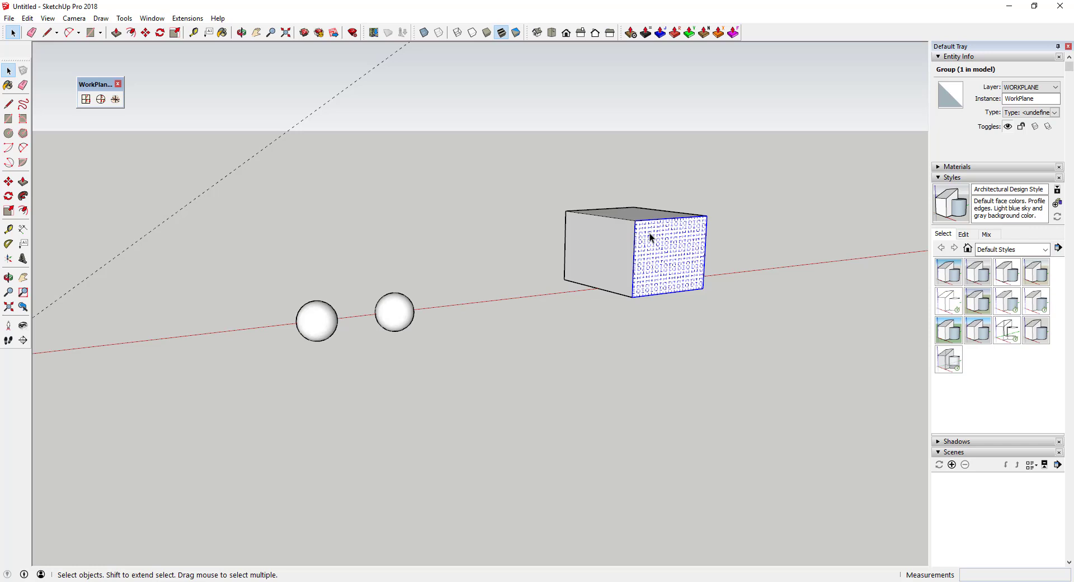
{"action": "left_click", "coordinate": [86, 99]}
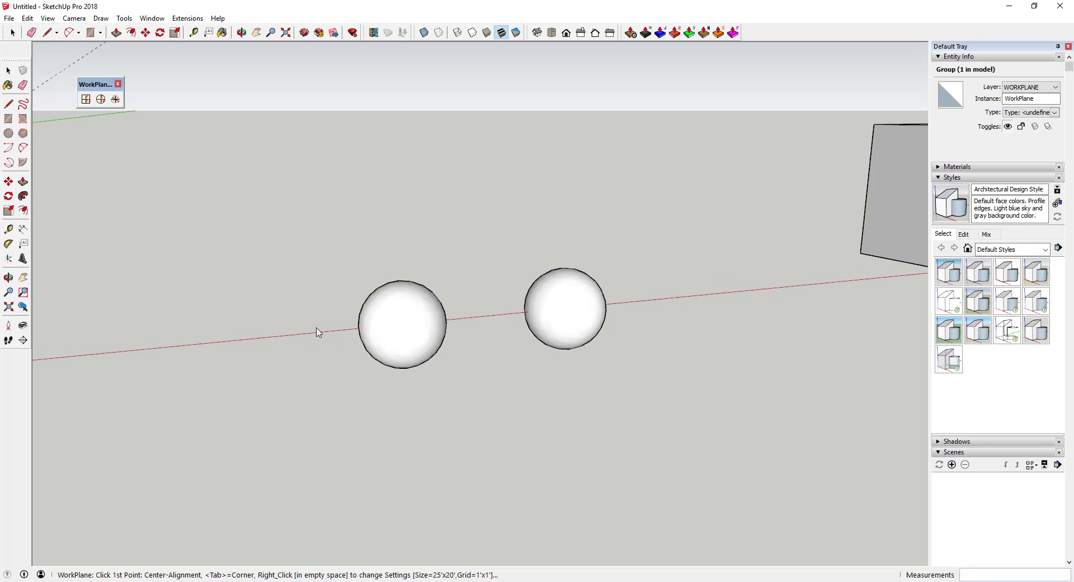
{"action": "left_click", "coordinate": [317, 331]}
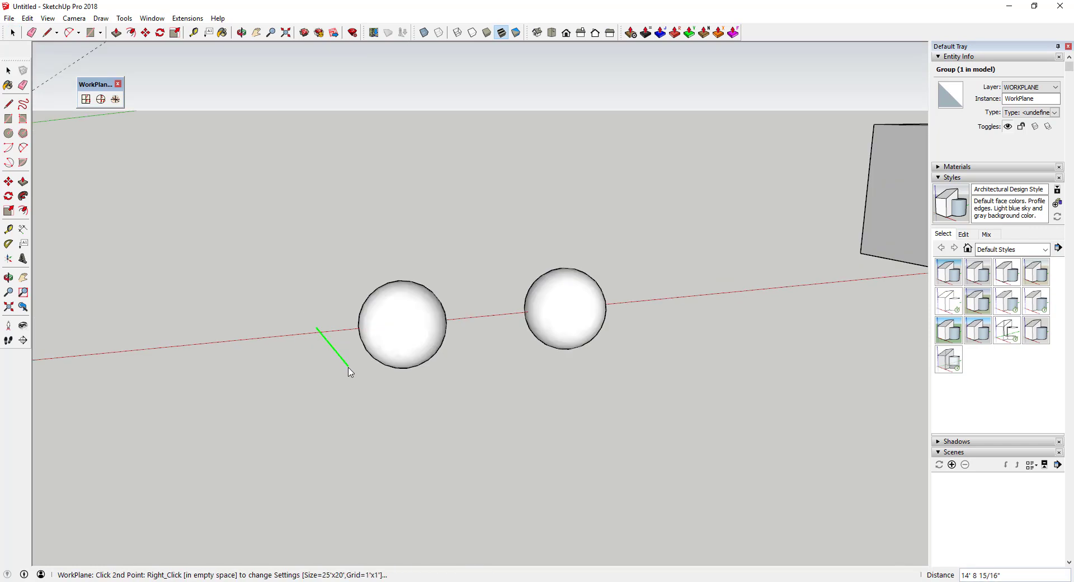
{"action": "left_click", "coordinate": [436, 354]}
{"action": "middle_click_drag", "start_coordinate": [436, 354], "coordinate": [391, 347]}
{"action": "scroll", "coordinate": [351, 305], "scroll_direction": "up", "scroll_amount": 4}
{"action": "key", "text": "space"}
Step: Unlock the angled work plane and reposition it so it slices through the sphere
{"action": "right_click", "coordinate": [287, 345]}
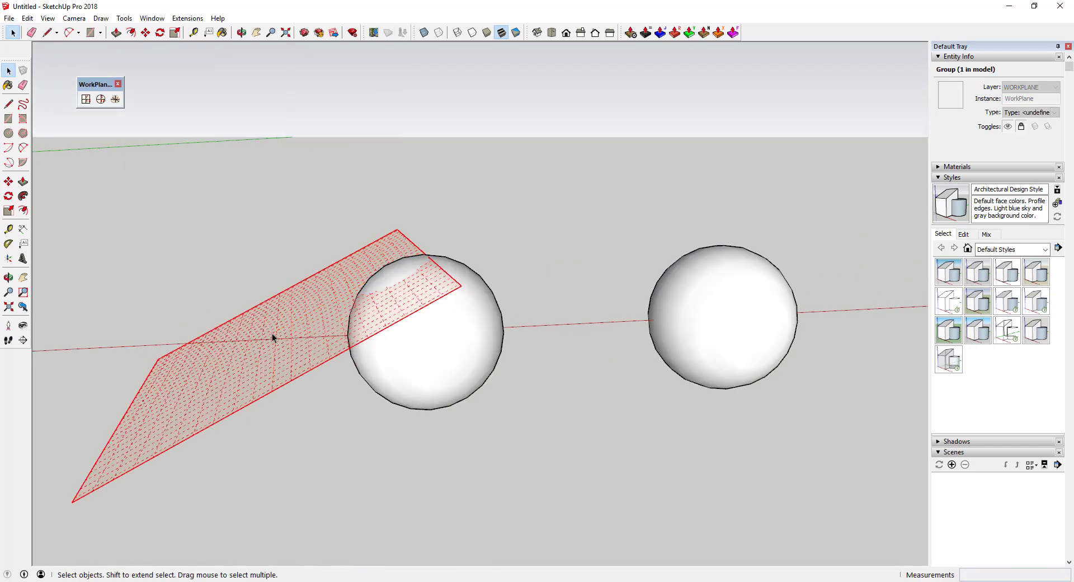
{"action": "right_click", "coordinate": [261, 346]}
{"action": "mouse_move", "coordinate": [305, 187]}
{"action": "left_click", "coordinate": [390, 326]}
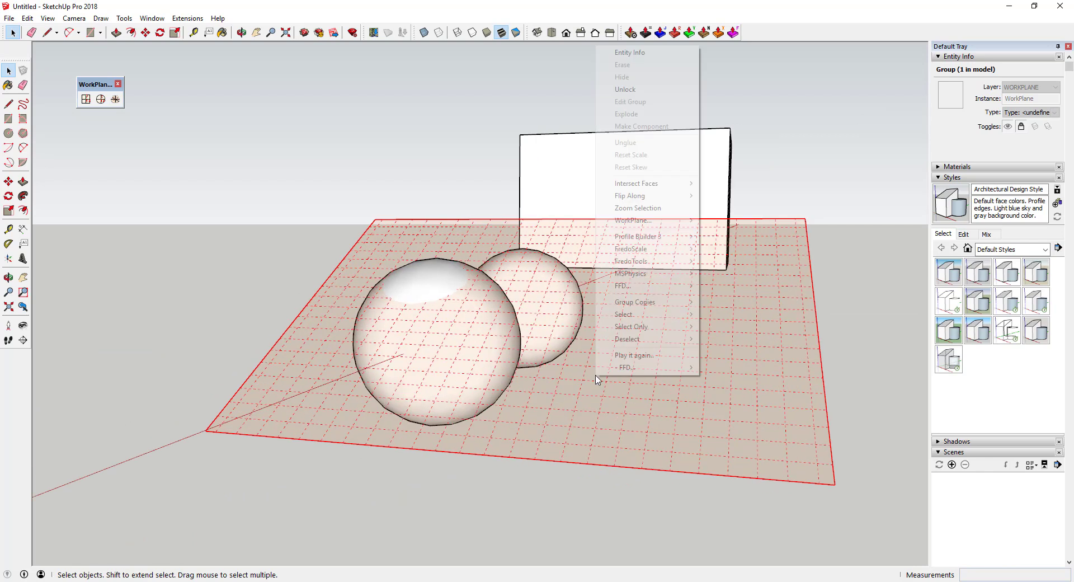
{"action": "left_click", "coordinate": [604, 377]}
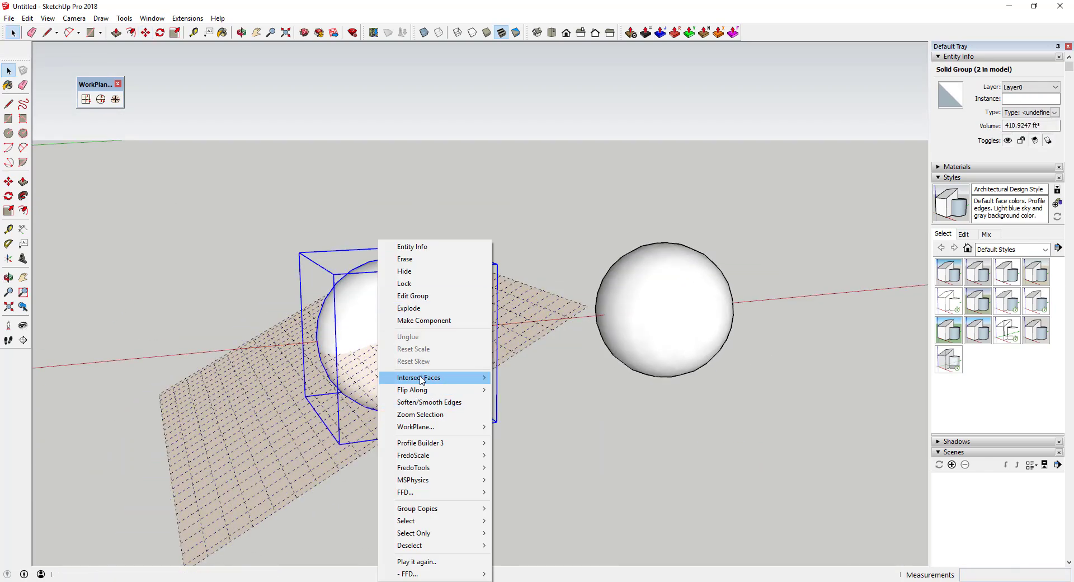
Step: Intersect the sliced sphere with the model and inspect its surface inside the group
{"action": "mouse_move", "coordinate": [421, 380]}
{"action": "left_click", "coordinate": [529, 378]}
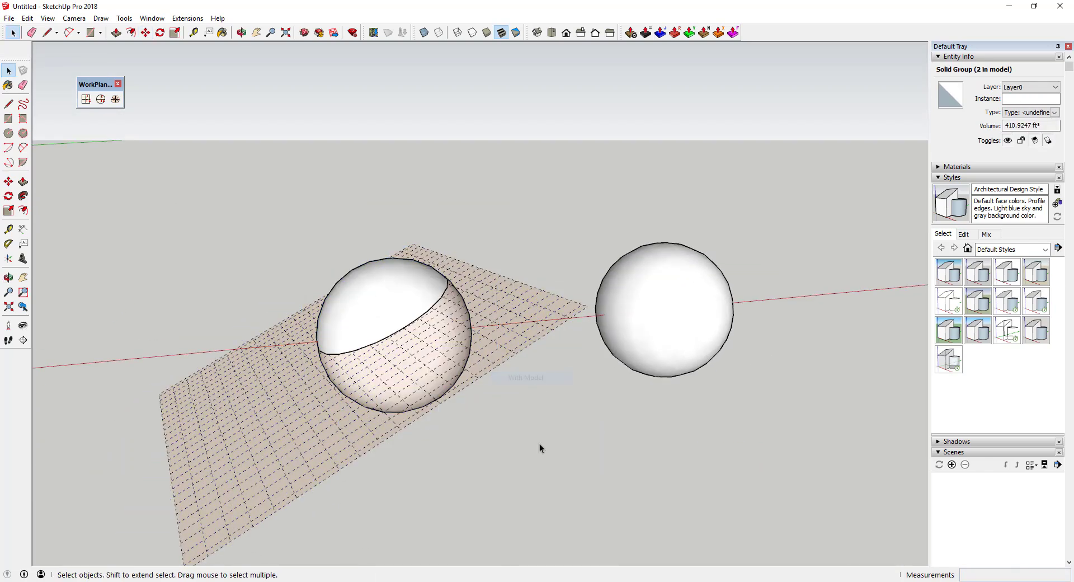
{"action": "left_click", "coordinate": [540, 443]}
{"action": "double_click", "coordinate": [372, 297]}
{"action": "left_click", "coordinate": [370, 292]}
{"action": "middle_click_drag", "start_coordinate": [387, 285], "coordinate": [462, 314]}
{"action": "key", "text": "Escape"}
Step: Open the sphere's group and intersect its surface with the model from inside
{"action": "left_click", "coordinate": [411, 306]}
{"action": "double_click", "coordinate": [393, 301]}
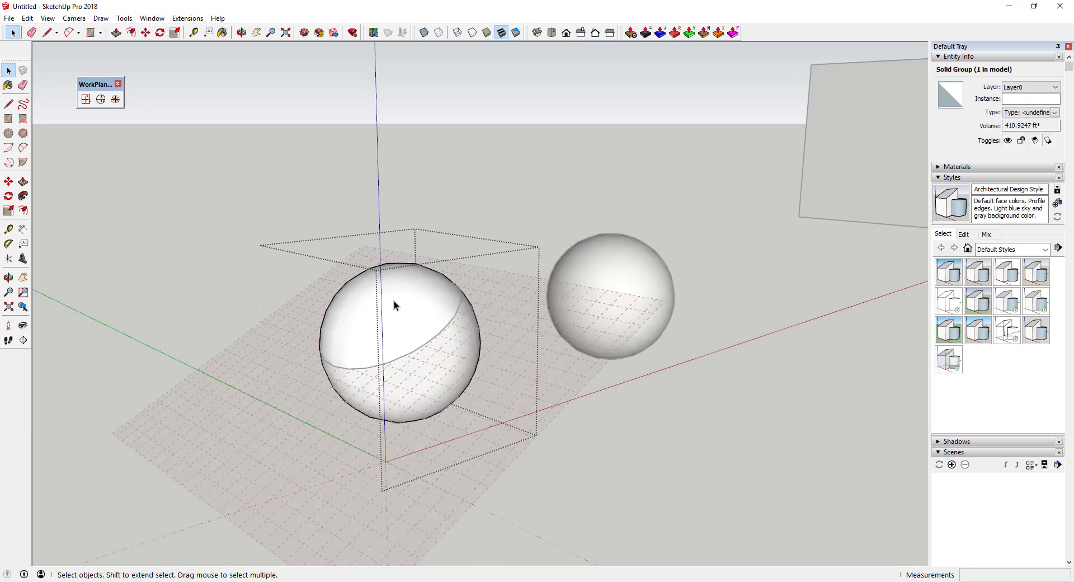
{"action": "right_click", "coordinate": [394, 302]}
{"action": "mouse_move", "coordinate": [439, 72]}
{"action": "left_click", "coordinate": [528, 73]}
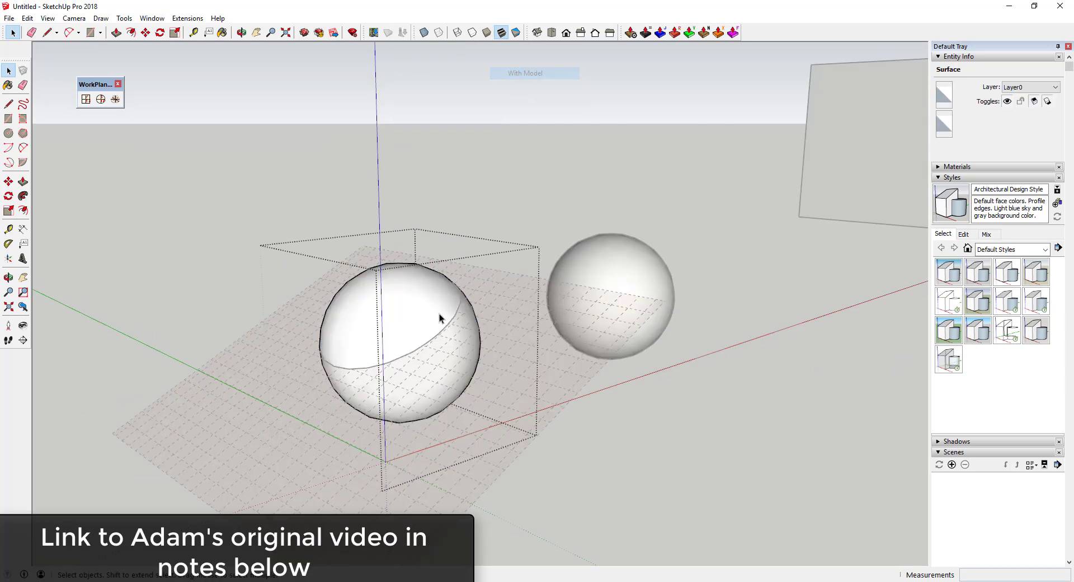
Step: Delete the sphere's cap above the work plane and close the group
{"action": "left_click", "coordinate": [400, 305]}
{"action": "key", "text": "Delete"}
{"action": "middle_click_drag", "start_coordinate": [415, 319], "coordinate": [504, 376]}
{"action": "key", "text": "Escape"}
Step: Move the angled work plane well away from the cut sphere
{"action": "left_click", "coordinate": [504, 376]}
{"action": "key", "text": "m"}
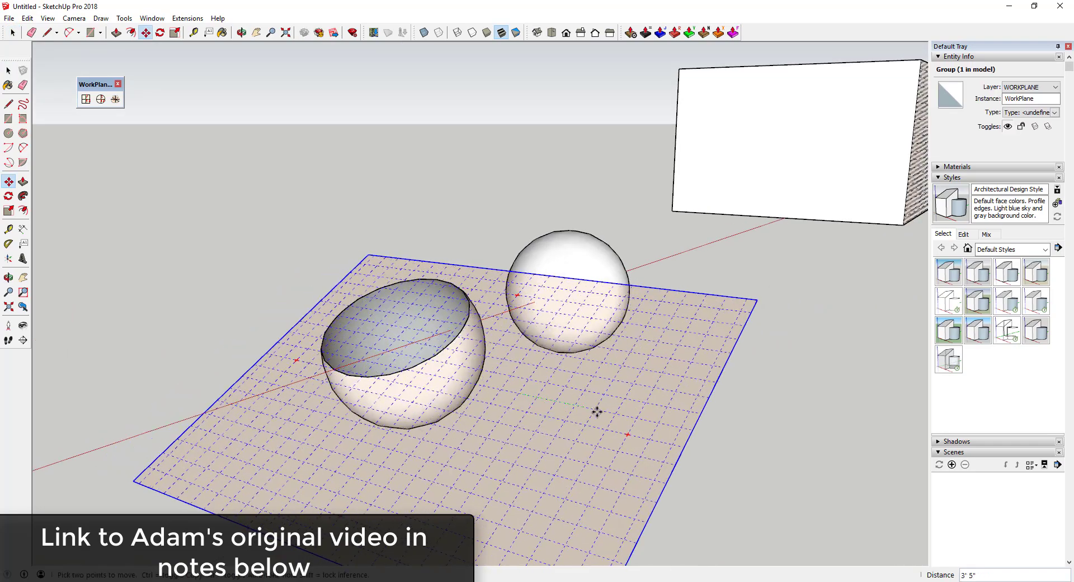
{"action": "left_click", "coordinate": [597, 412]}
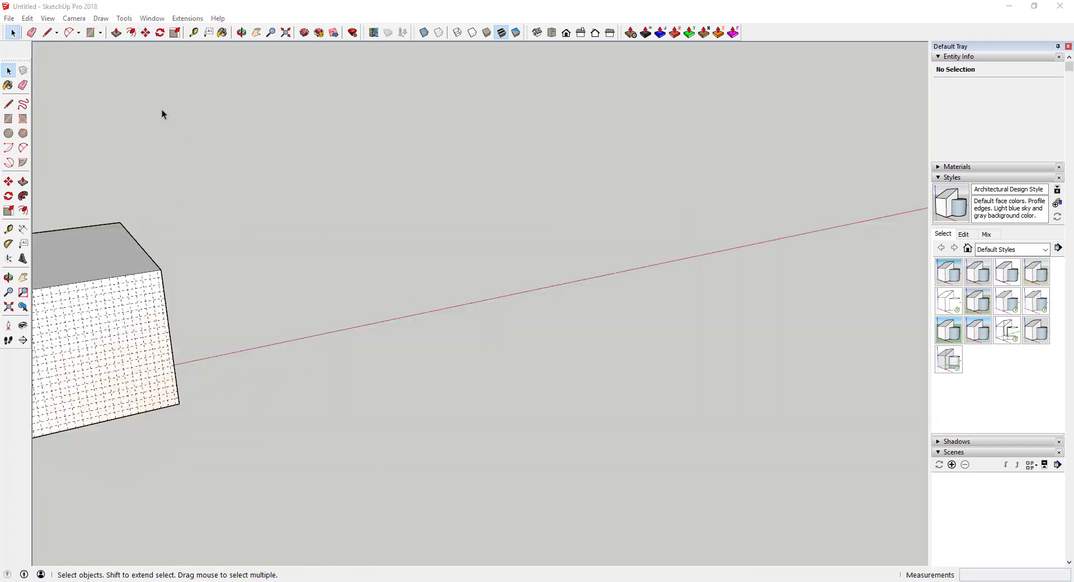
{"action": "left_click", "coordinate": [162, 110]}
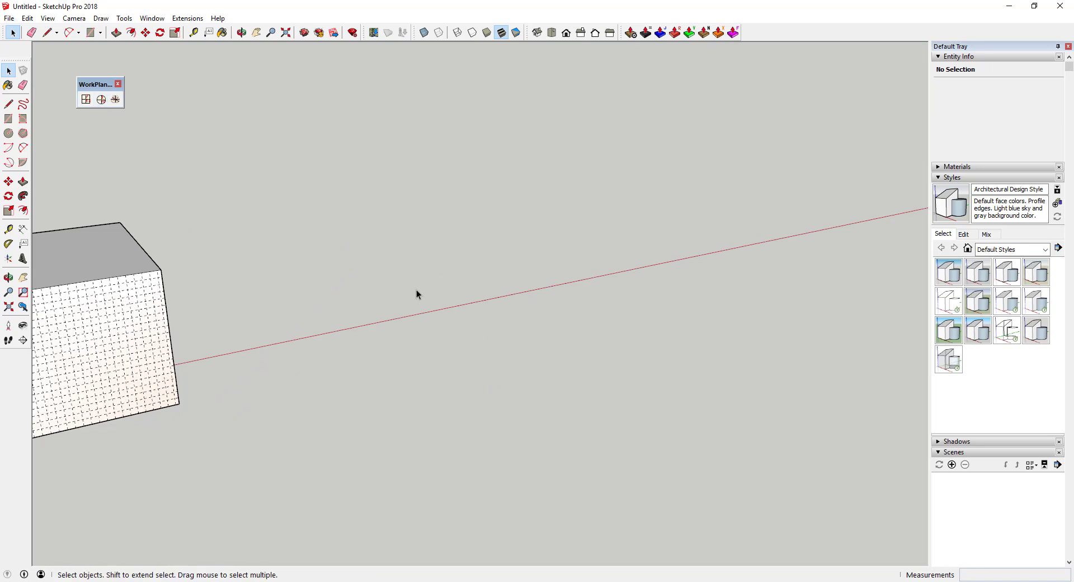
Step: Create a horizontal work plane disk with 48 segments and 4 rings in the empty area beyond the box
{"action": "left_click", "coordinate": [467, 287]}
{"action": "left_click", "coordinate": [526, 277]}
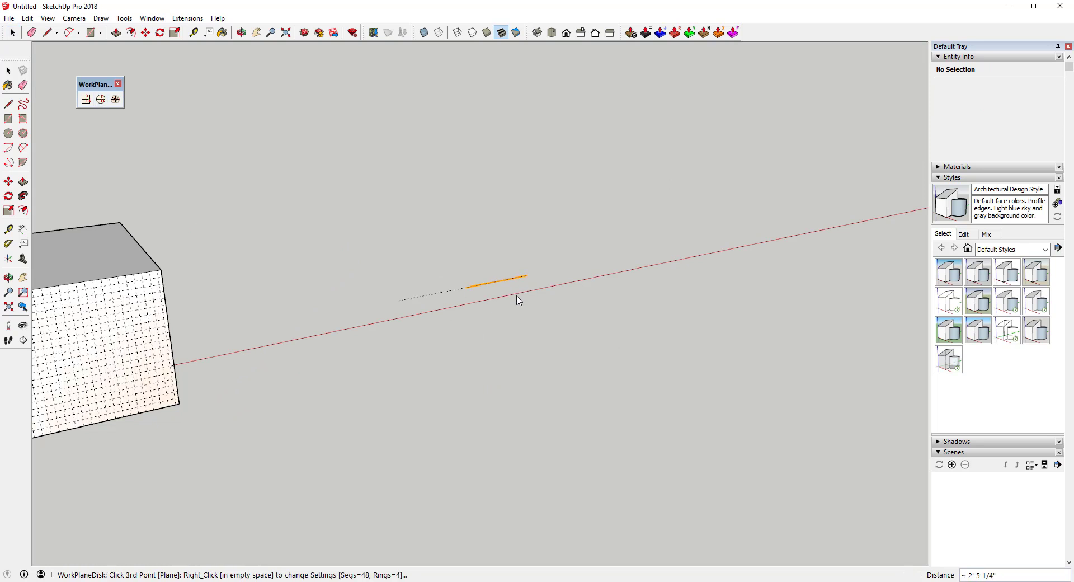
{"action": "left_click", "coordinate": [511, 335]}
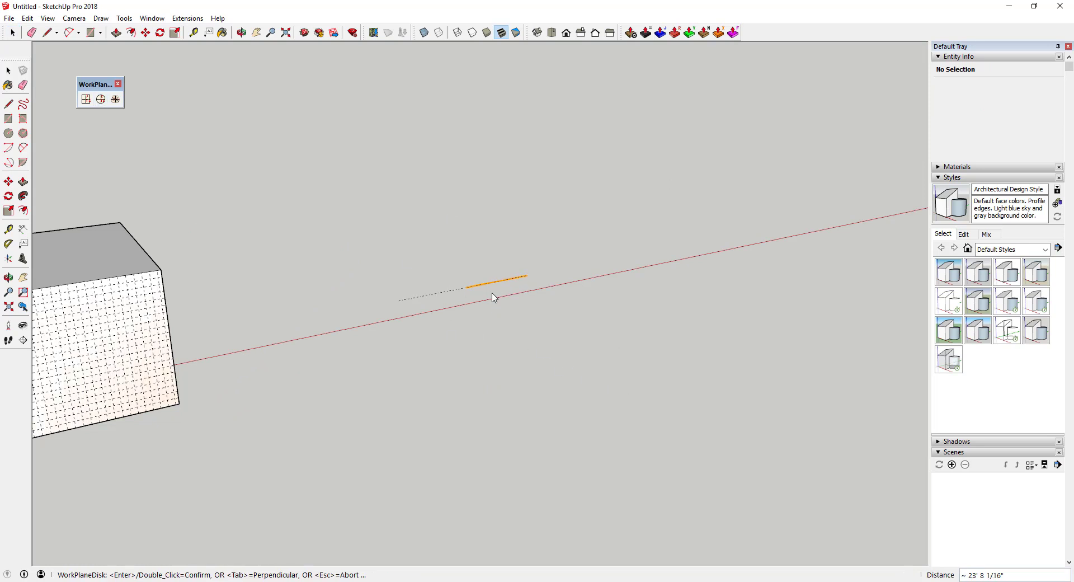
{"action": "scroll", "coordinate": [489, 294], "scroll_direction": "up", "scroll_amount": 3}
{"action": "mouse_move", "coordinate": [486, 293]}
{"action": "middle_mouse_down"}
{"action": "mouse_move", "coordinate": [465, 381]}
{"action": "mouse_move", "coordinate": [492, 402]}
{"action": "mouse_move", "coordinate": [553, 363]}
{"action": "middle_mouse_up"}
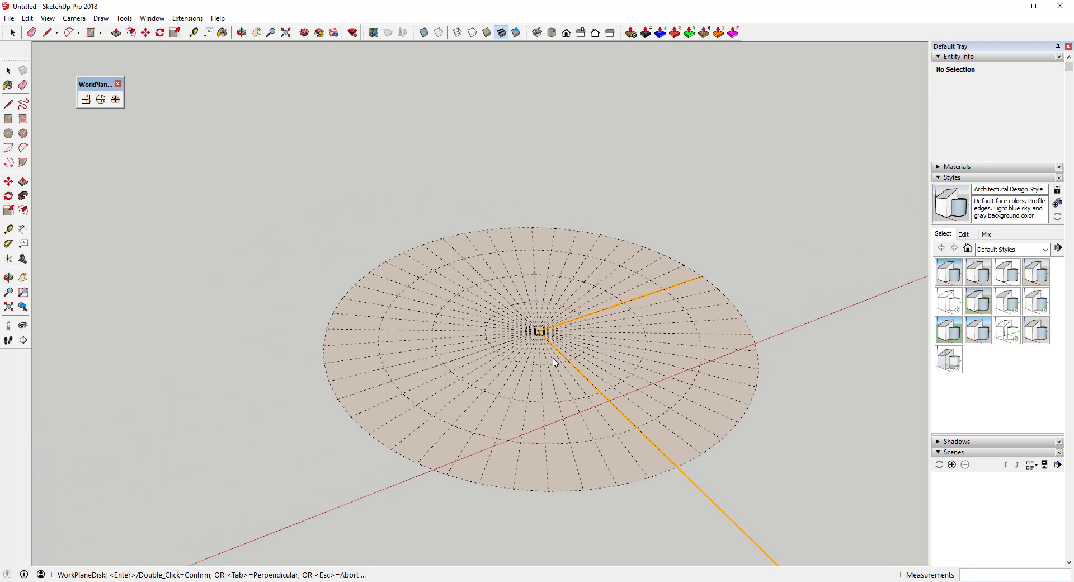
{"action": "double_click", "coordinate": [517, 371]}
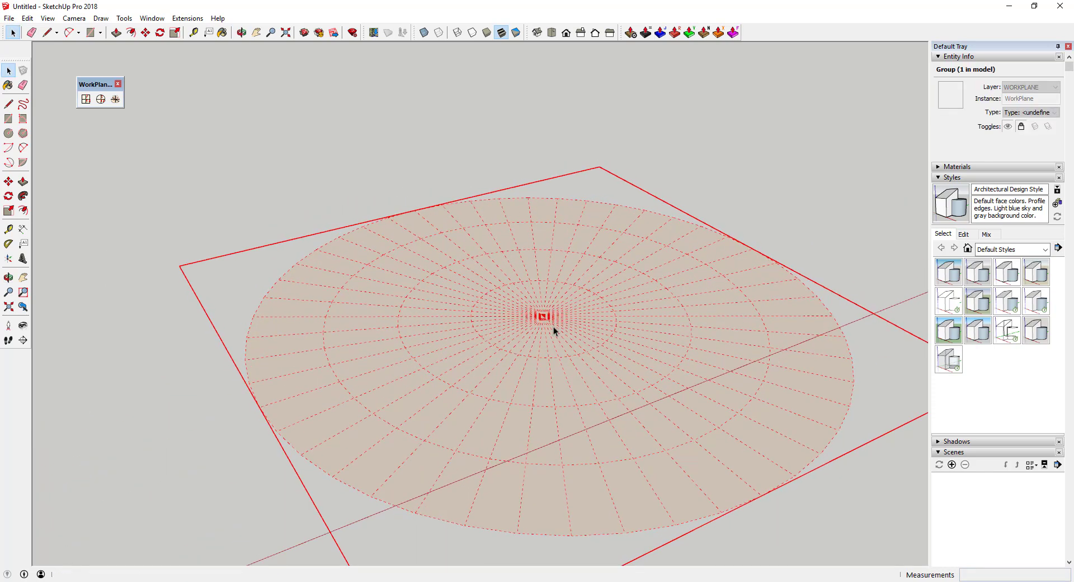
Step: Adjust the work plane disk to 24 segments and 8 rings
{"action": "right_click", "coordinate": [554, 346]}
{"action": "mouse_move", "coordinate": [609, 203]}
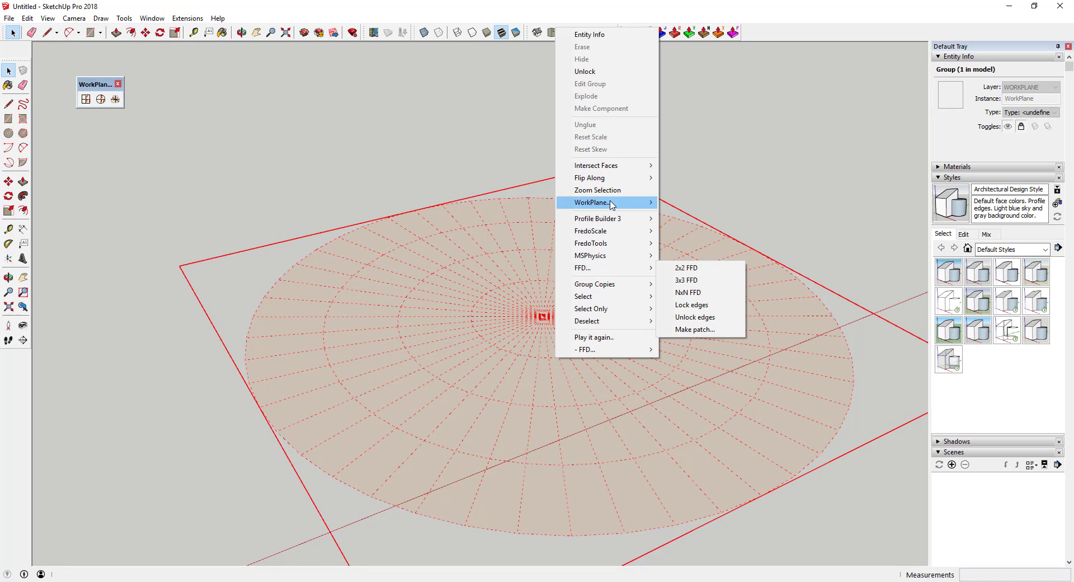
{"action": "left_click", "coordinate": [694, 281]}
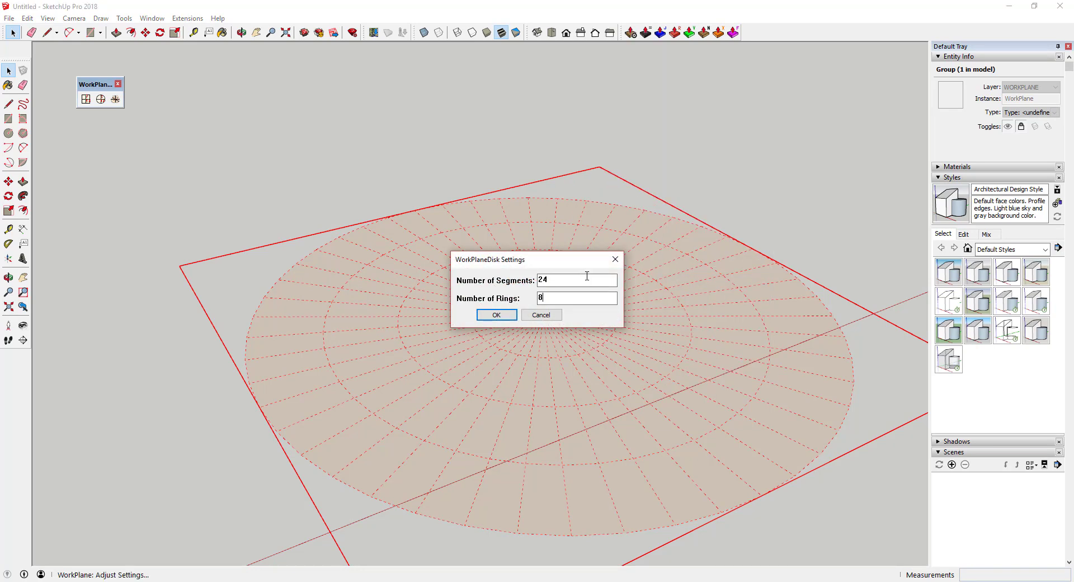
{"action": "key", "text": "Return"}
Step: Trace a closed curved strip along the disk's rings near the centre and extrude it 6' 9" with Push/Pull
{"action": "middle_click_drag", "start_coordinate": [599, 316], "coordinate": [620, 291]}
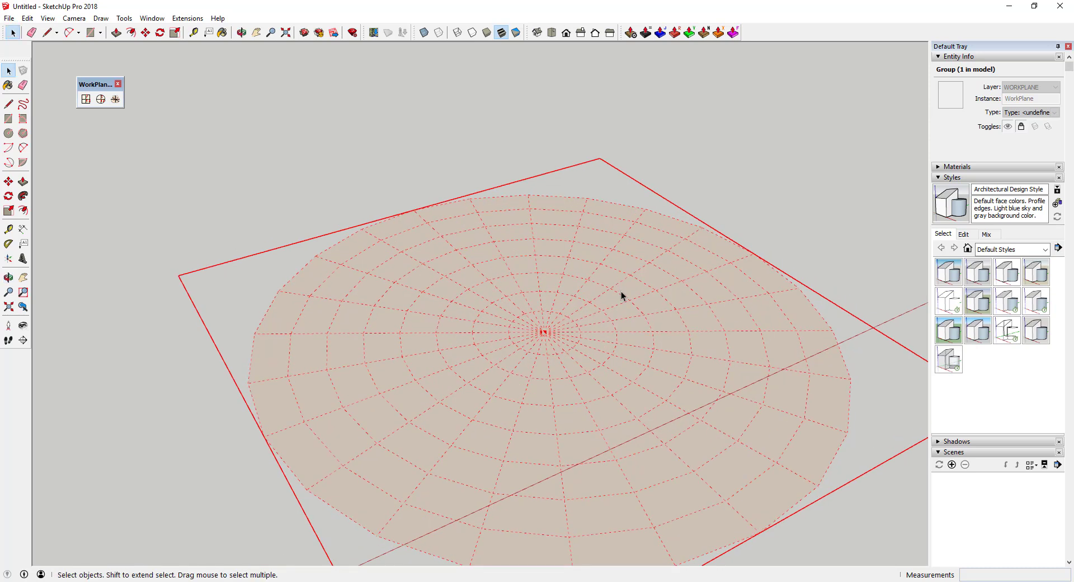
{"action": "key", "text": "l"}
{"action": "left_click", "coordinate": [496, 298]}
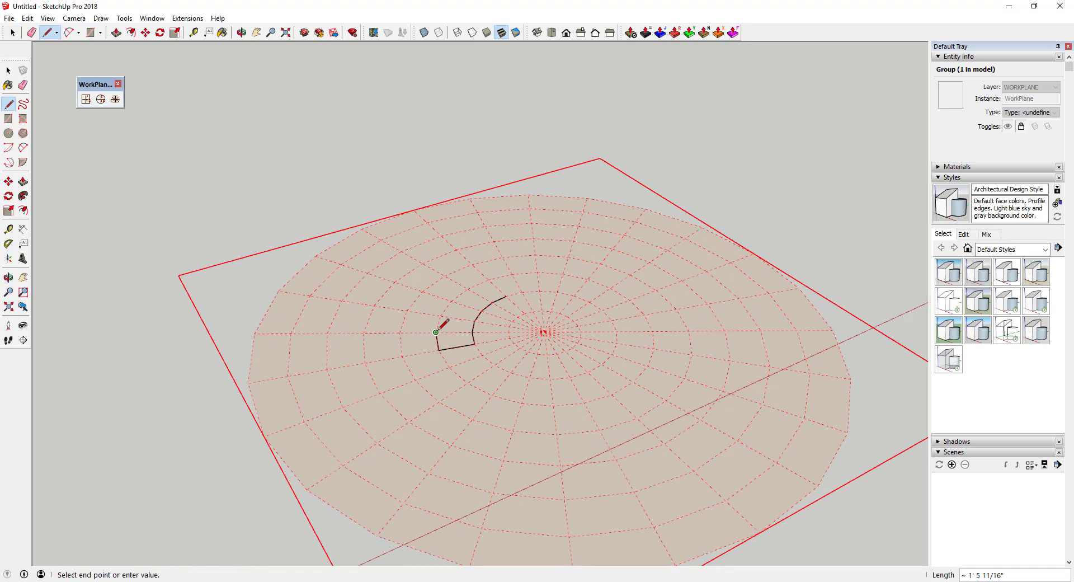
{"action": "left_click", "coordinate": [469, 288]}
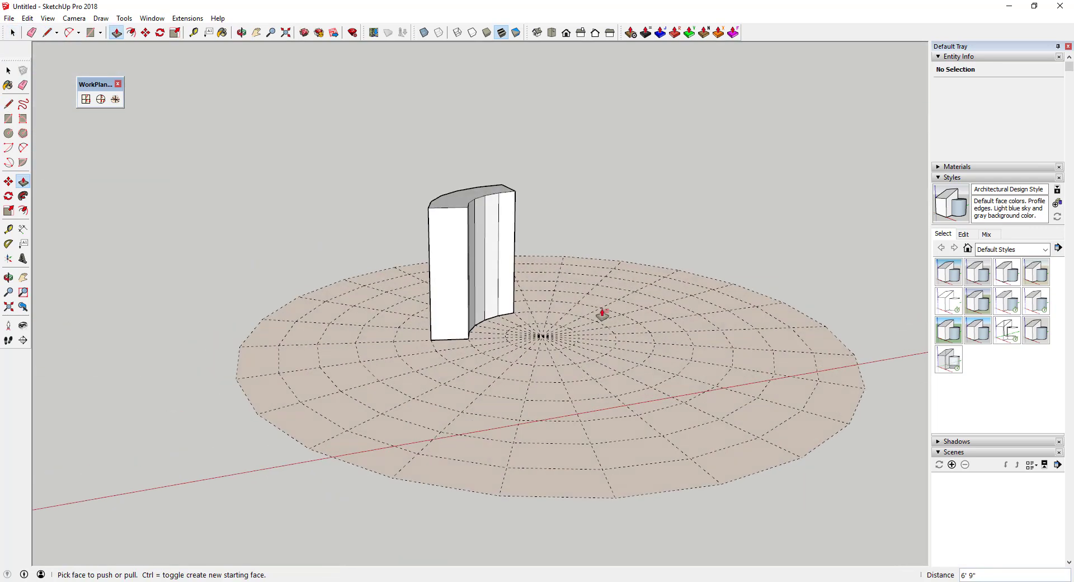
{"action": "key", "text": "space"}
Step: Trace a closed shape with a zigzag inner edge and curved outer edge on the disk's grid and extrude it upward
{"action": "key", "text": "l"}
{"action": "left_click", "coordinate": [563, 387]}
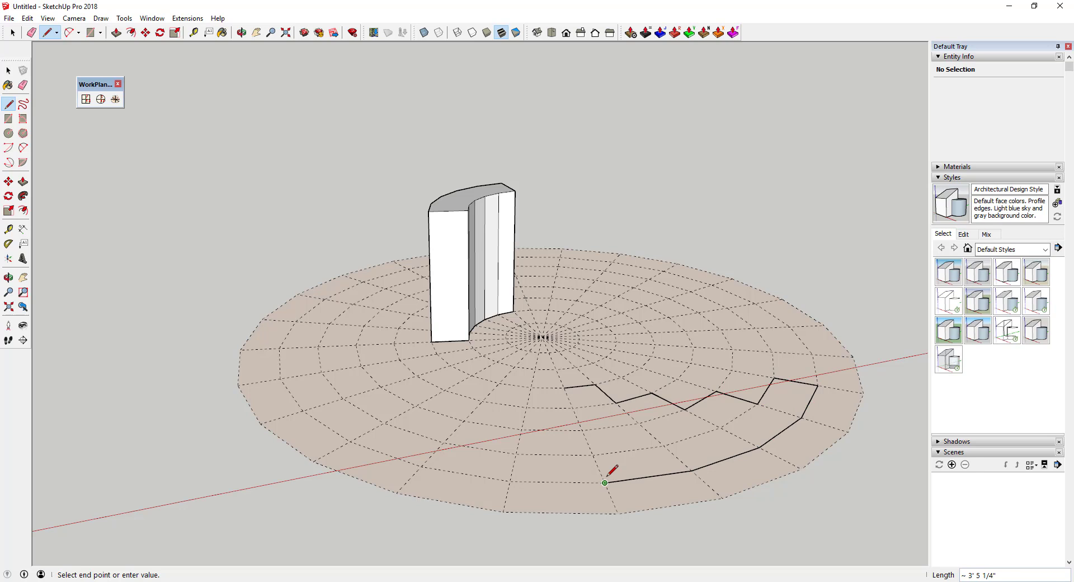
{"action": "left_click", "coordinate": [563, 387]}
{"action": "key", "text": "p"}
{"action": "left_click", "coordinate": [678, 441]}
{"action": "left_click", "coordinate": [678, 285]}
Step: Create a work plane protractor with three perpendicular disks in the empty area beyond the disk and its extruded shapes
{"action": "middle_click_drag", "start_coordinate": [678, 285], "coordinate": [234, 430]}
{"action": "scroll", "coordinate": [448, 395], "scroll_direction": "down", "scroll_amount": 5}
{"action": "middle_click_drag", "start_coordinate": [448, 395], "coordinate": [553, 385]}
{"action": "key", "text": "space"}
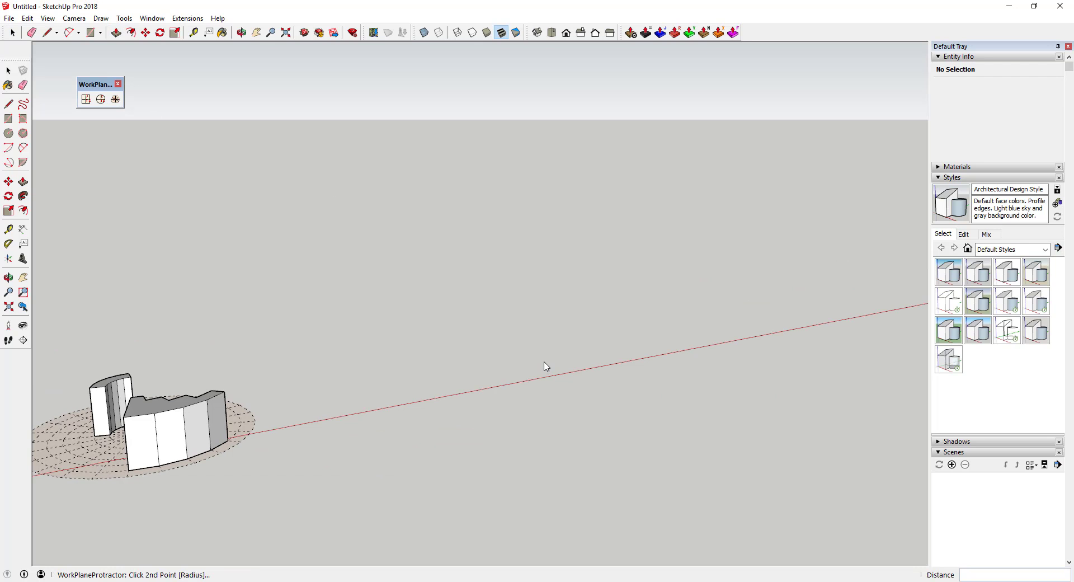
{"action": "left_click", "coordinate": [576, 347]}
{"action": "scroll", "coordinate": [527, 359], "scroll_direction": "up", "scroll_amount": 5}
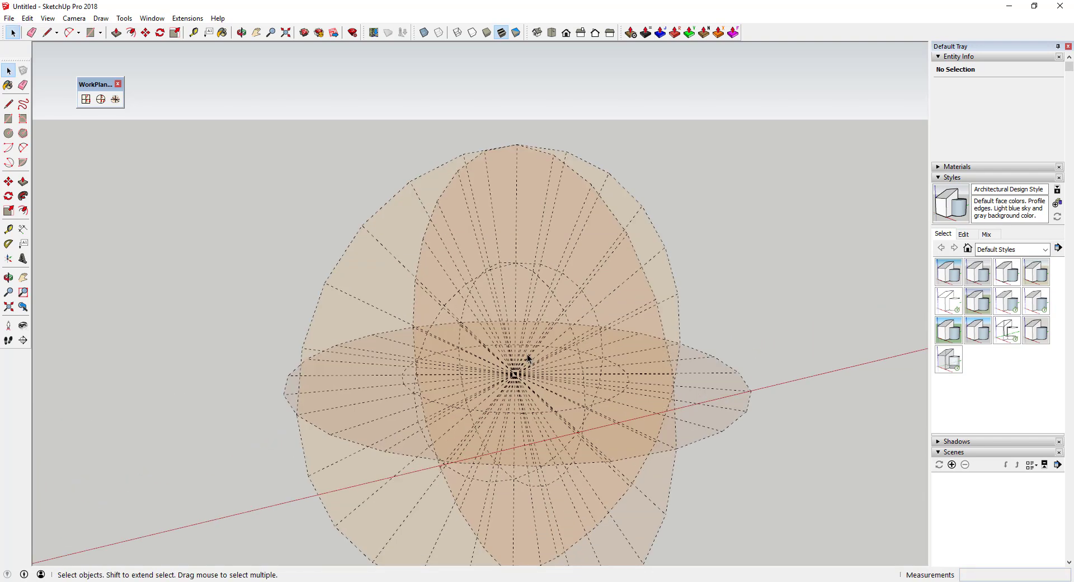
Step: Draw a closed triangular wedge face on the protractor's vertical disk, spanning one segment from the centre to the rim
{"action": "middle_click_drag", "start_coordinate": [527, 360], "coordinate": [336, 369]}
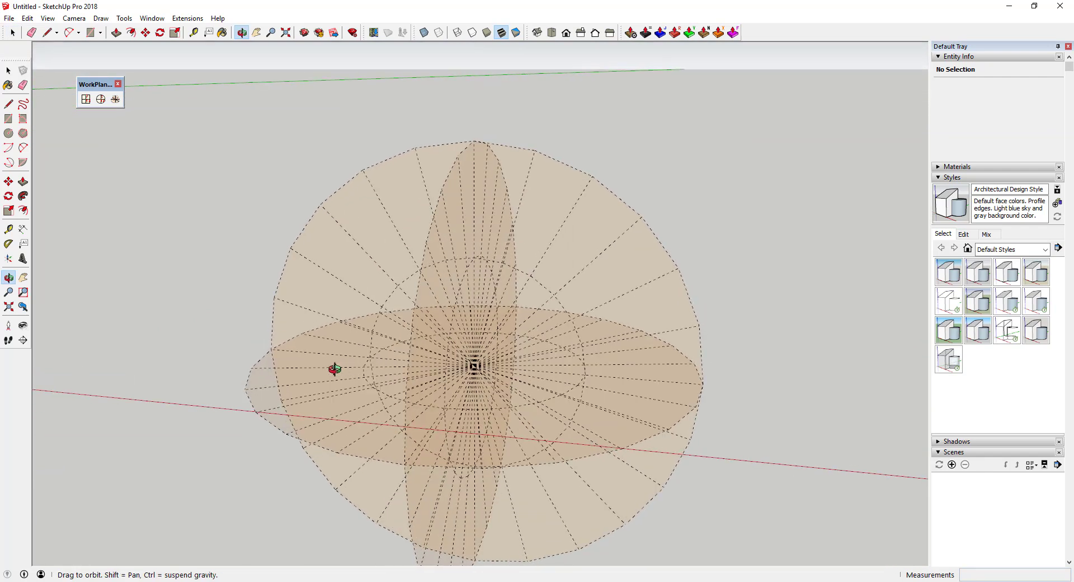
{"action": "key", "text": "l"}
{"action": "left_click", "coordinate": [473, 366]}
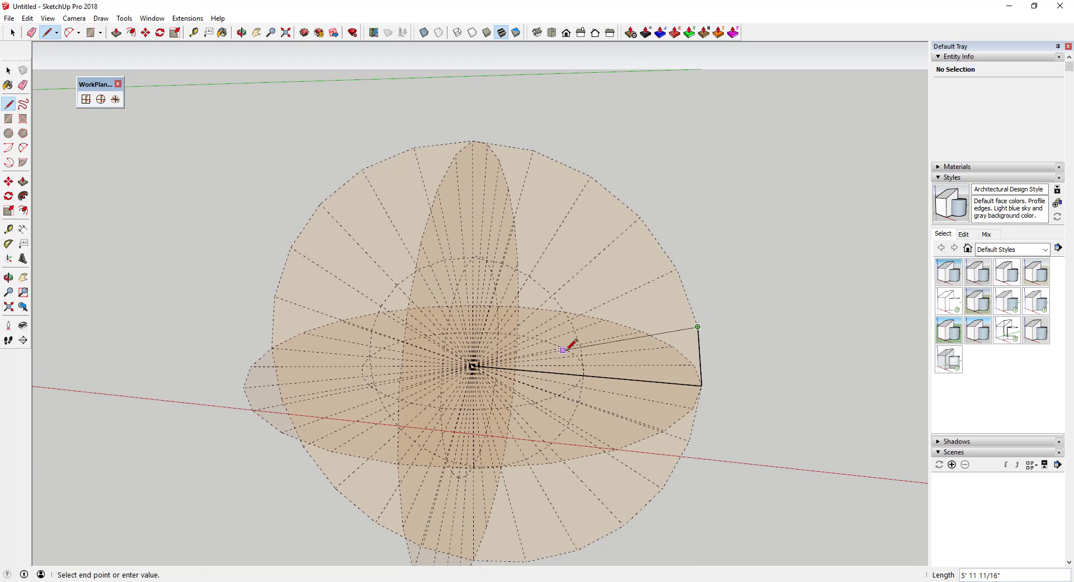
{"action": "left_click", "coordinate": [473, 365]}
{"action": "middle_click_drag", "start_coordinate": [580, 367], "coordinate": [616, 371]}
{"action": "key", "text": "space"}
{"action": "left_click", "coordinate": [616, 371]}
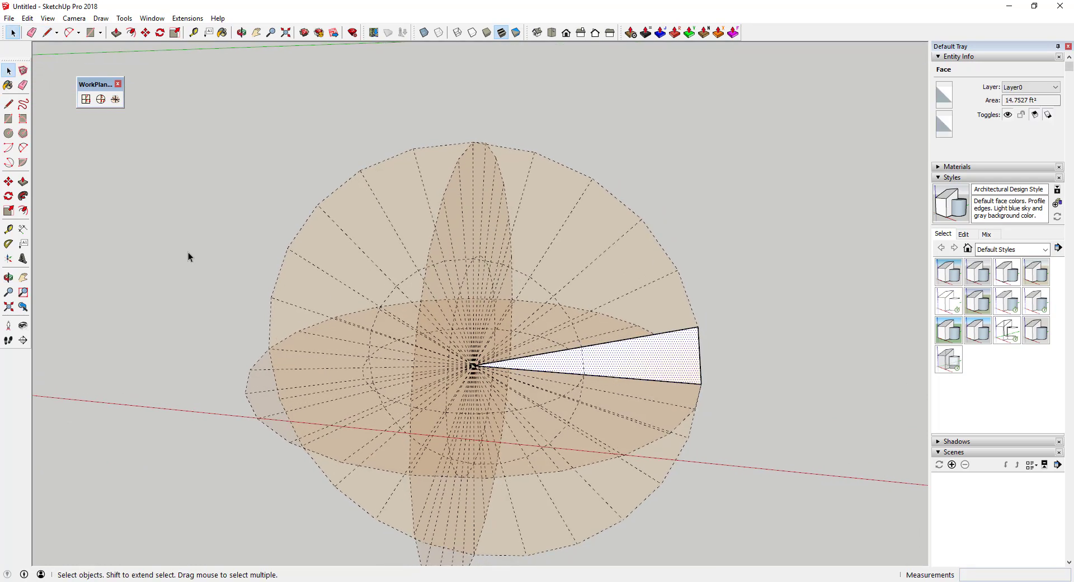
Step: Trace a path of four connected edges along the horizontal disk's rim, starting at the wedge's lower outer corner
{"action": "key", "text": "l"}
{"action": "middle_click_drag", "start_coordinate": [714, 372], "coordinate": [697, 365]}
{"action": "left_click", "coordinate": [694, 367]}
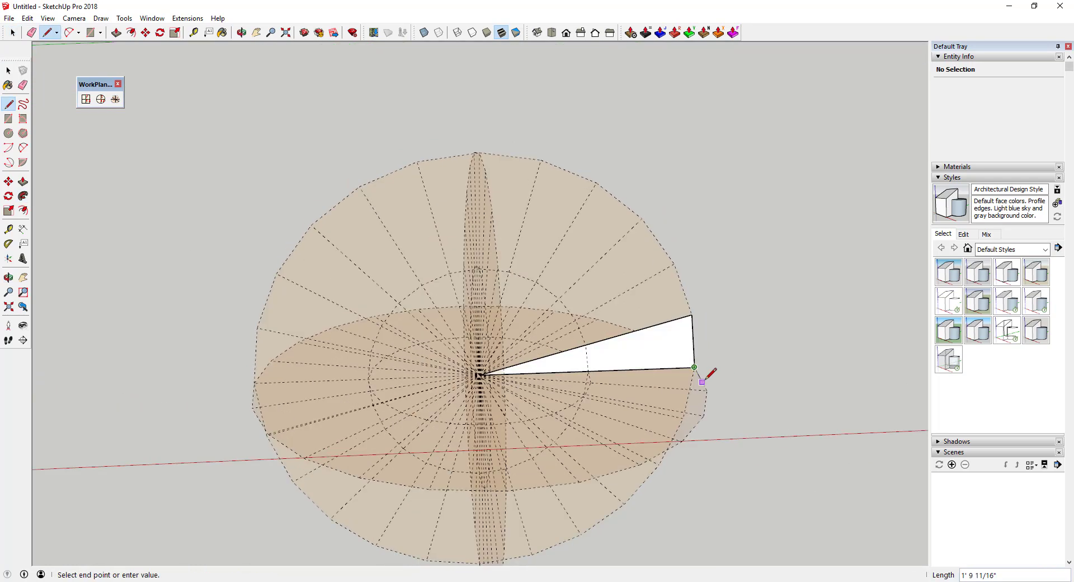
{"action": "left_click", "coordinate": [639, 464]}
{"action": "middle_click_drag", "start_coordinate": [639, 464], "coordinate": [671, 470]}
Step: Select the four rim edges as the path and sweep the triangular wedge face along them with Follow Me
{"action": "key", "text": "space"}
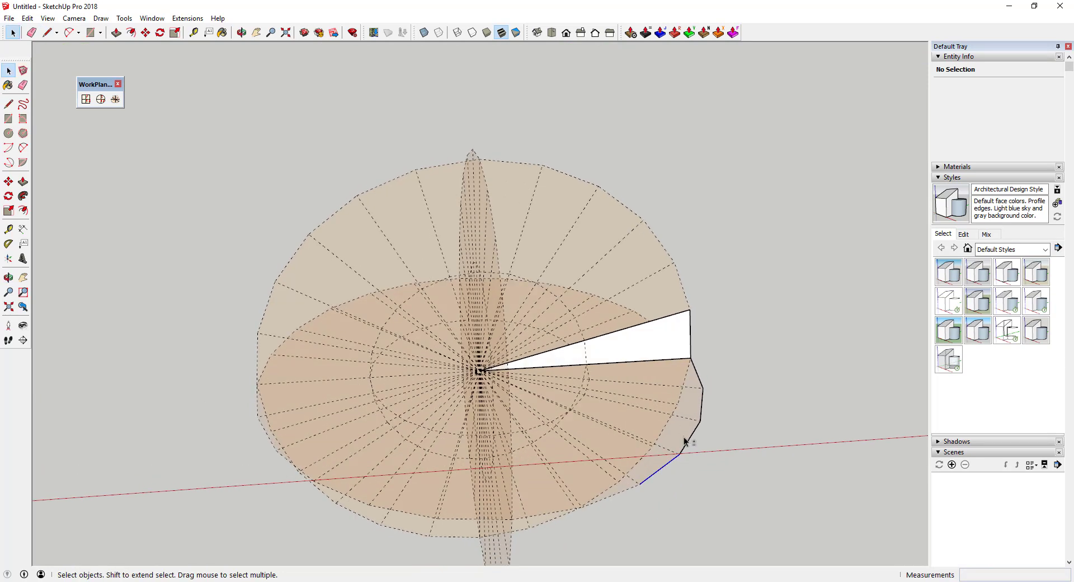
{"action": "left_click", "coordinate": [686, 441]}
{"action": "left_click", "coordinate": [700, 410], "text": "shift"}
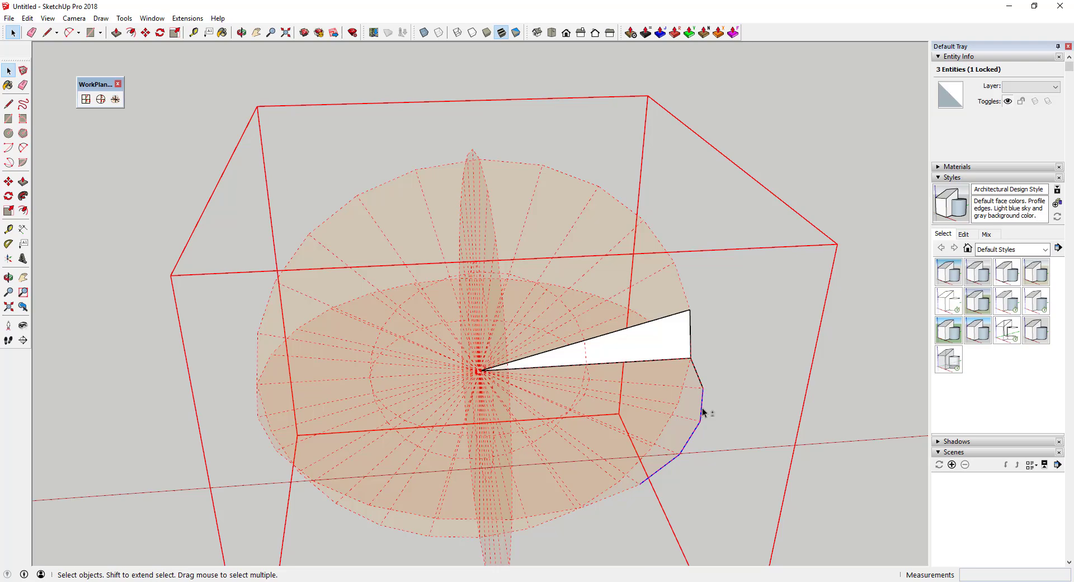
{"action": "left_click", "coordinate": [691, 401], "text": "shift"}
{"action": "left_click", "coordinate": [698, 378], "text": "shift"}
{"action": "left_click", "coordinate": [23, 196]}
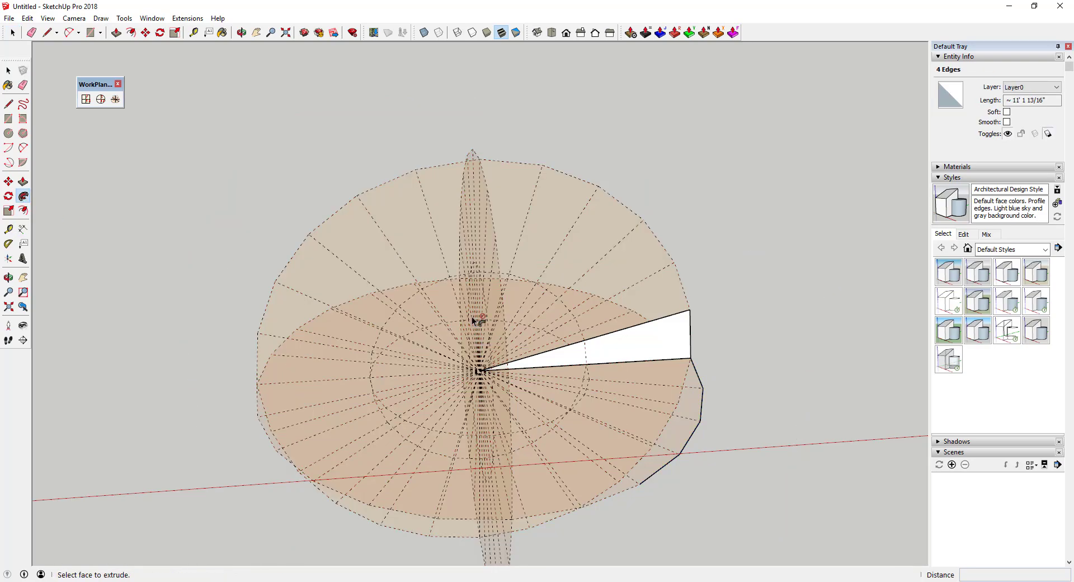
{"action": "left_click", "coordinate": [634, 346]}
{"action": "middle_click_drag", "start_coordinate": [741, 377], "coordinate": [116, 133]}
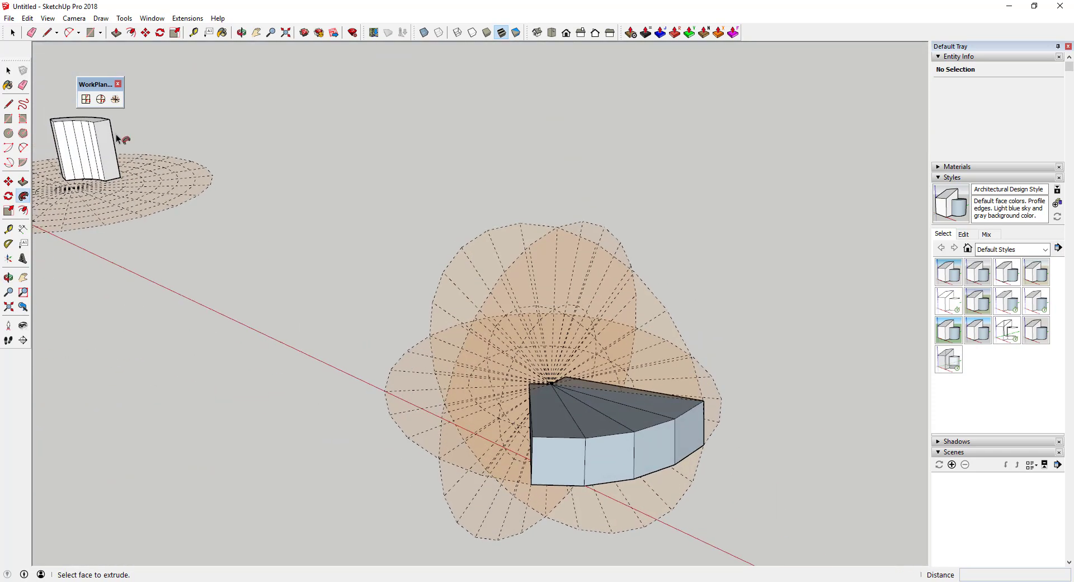